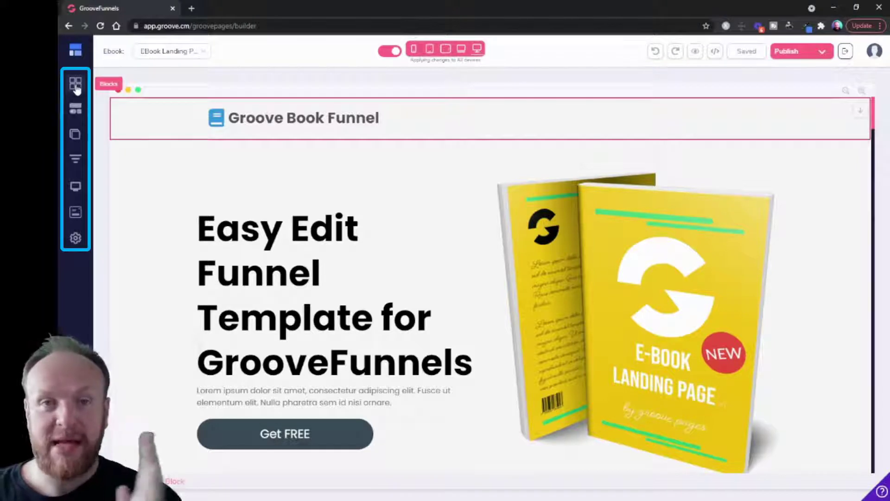
# - Open the library of designed blocks and expand its Countdown Timers category
pyautogui.click(76, 85)
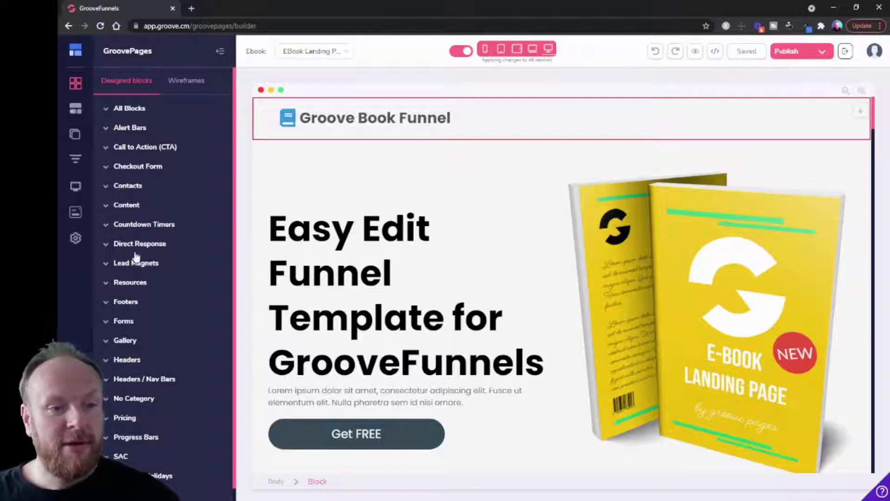
pyautogui.scroll(-2, 138, 318)
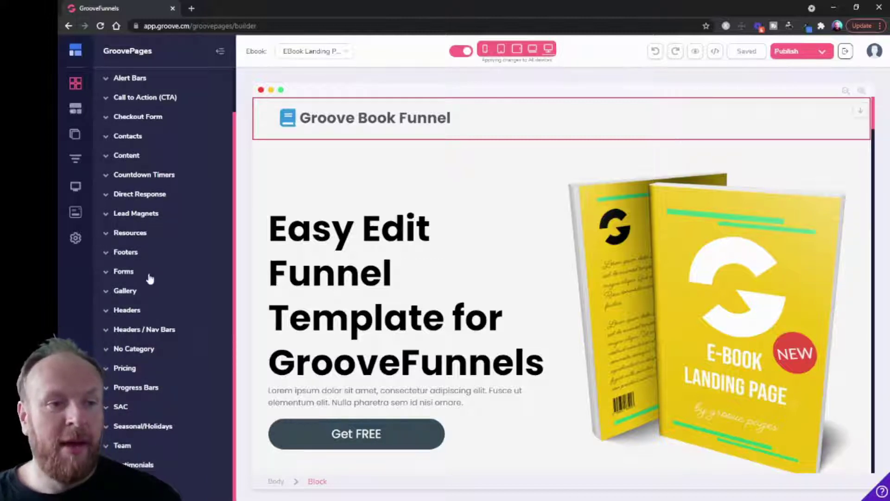
pyautogui.scroll(2, 148, 278)
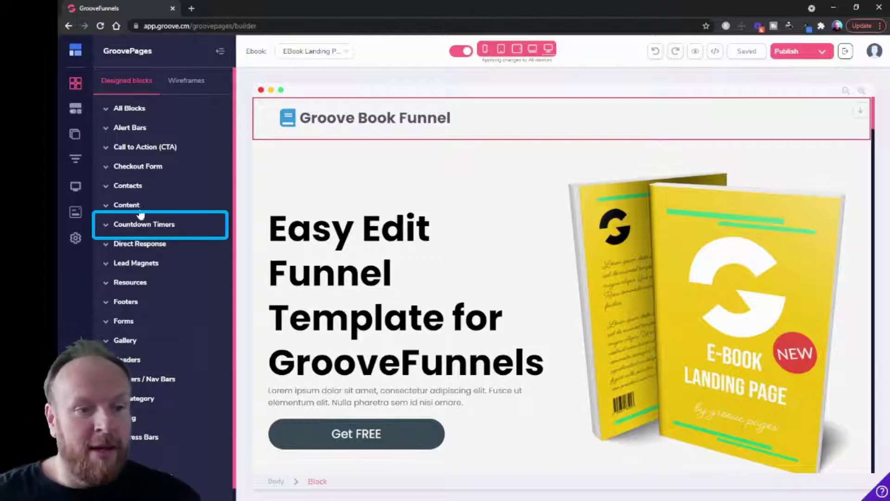
pyautogui.click(129, 225)
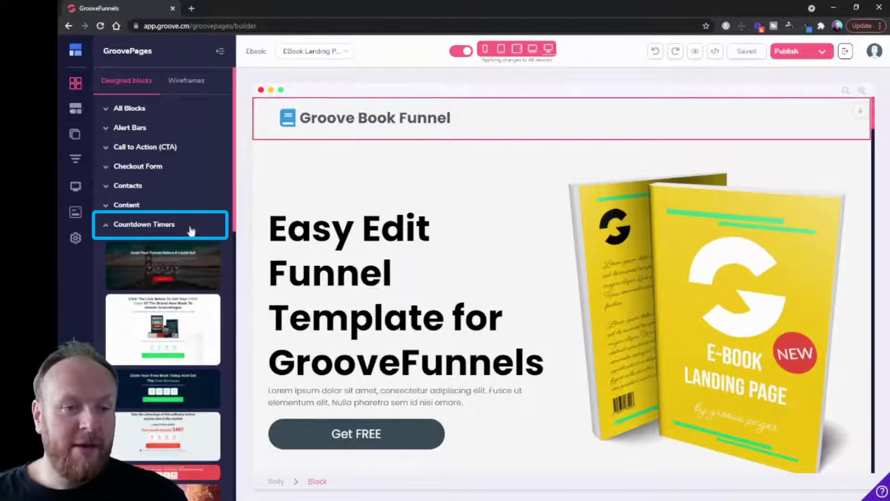
# - Insert the blue "Create a 6-figure lead generation funnel" countdown block between the page header and the e-book hero block
pyautogui.scroll(-4, 199, 230)
pyautogui.scroll(-1, 202, 231)
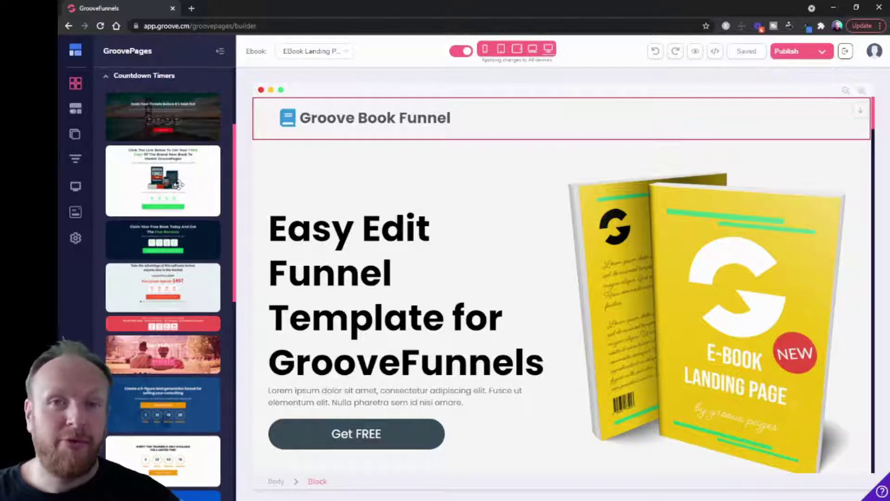
pyautogui.scroll(2, 178, 185)
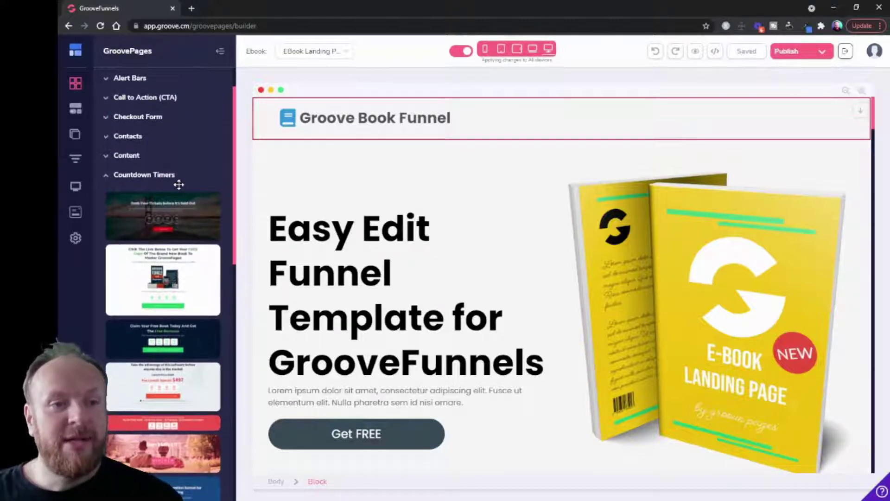
pyautogui.scroll(-1, 175, 183)
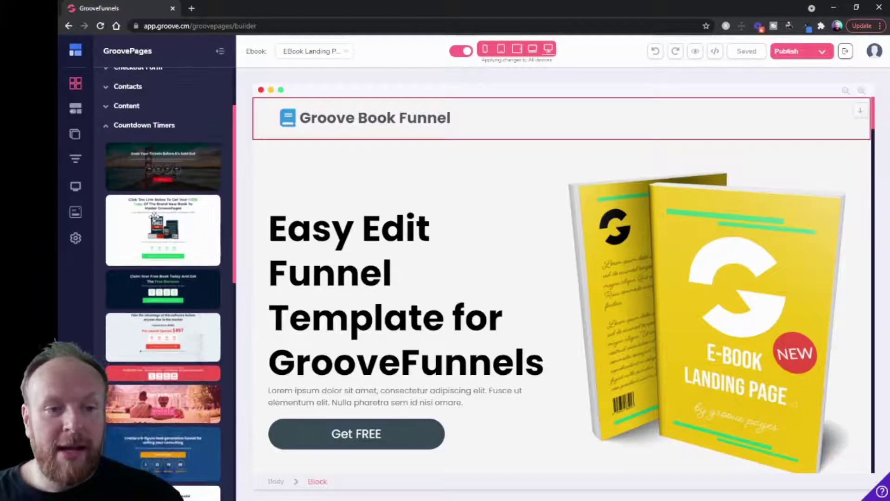
pyautogui.click(438, 191)
pyautogui.scroll(-1, 161, 238)
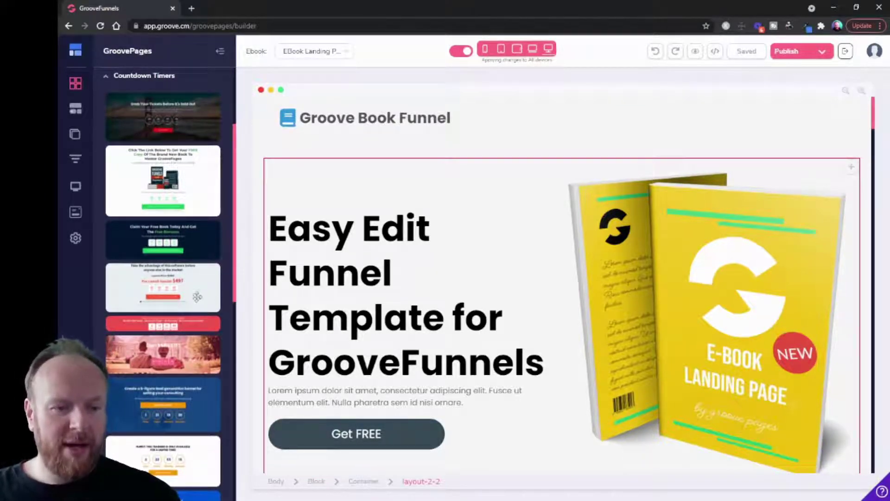
pyautogui.scroll(-2, 187, 288)
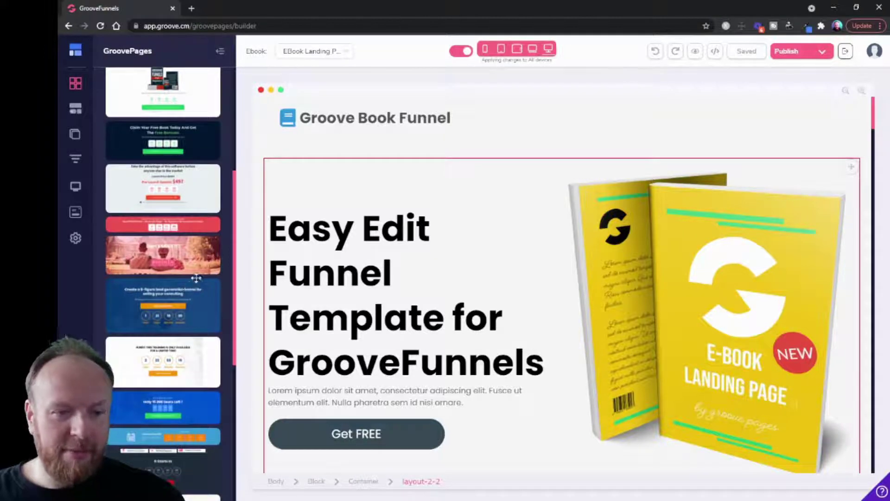
pyautogui.scroll(-1, 199, 276)
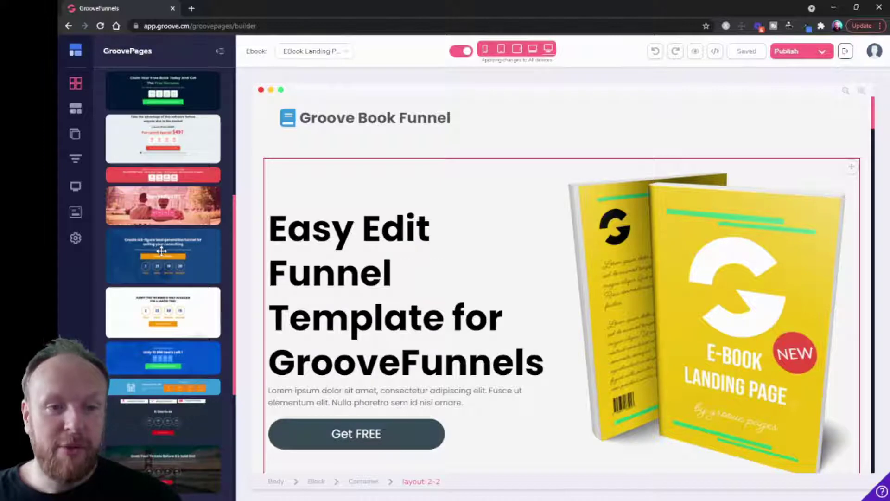
pyautogui.moveTo(161, 251); pyautogui.dragTo(546, 142)
pyautogui.moveTo(546, 152); pyautogui.dragTo(604, 192)
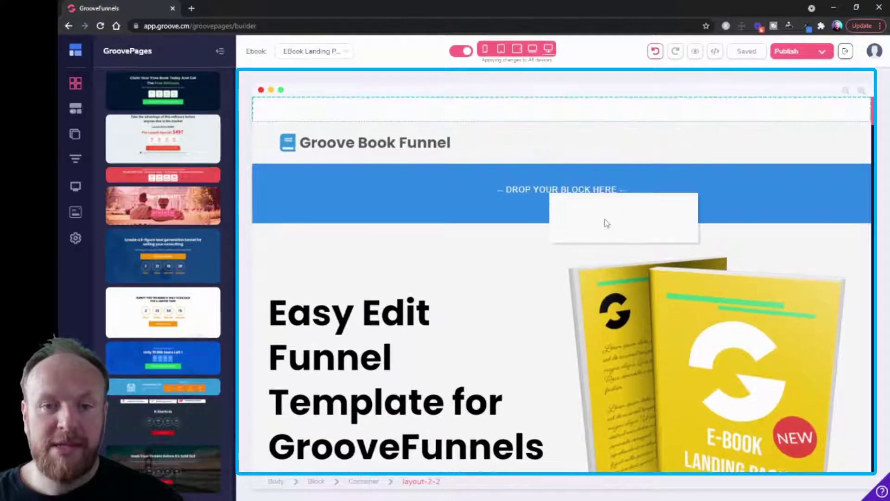
pyautogui.moveTo(607, 224); pyautogui.dragTo(605, 228)
pyautogui.moveTo(598, 151); pyautogui.dragTo(551, 133)
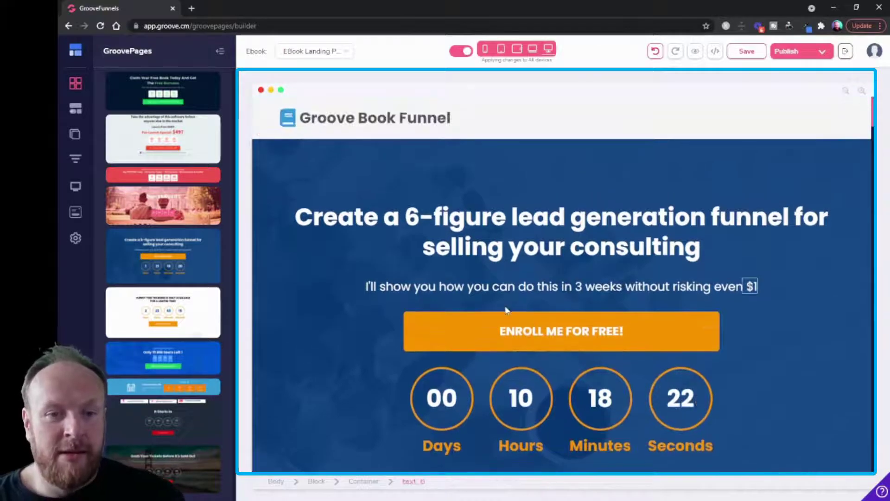
# - Examine the inserted countdown block, its headline, subheadline and timer elements, and how it sits above the e-book hero block
pyautogui.scroll(-5, 507, 310)
pyautogui.scroll(-1, 506, 310)
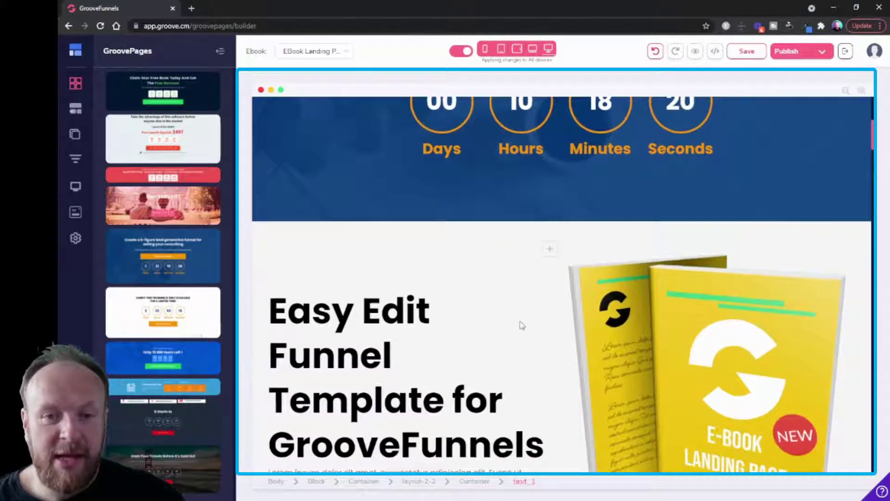
pyautogui.scroll(6, 520, 324)
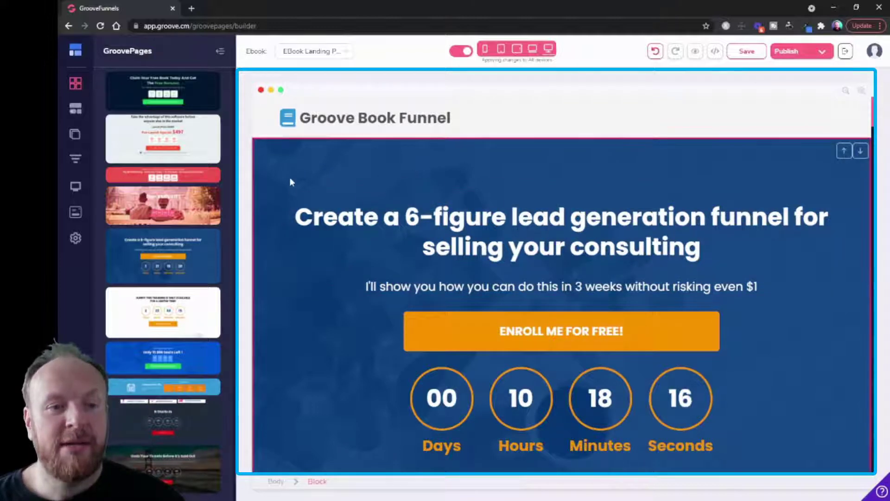
pyautogui.click(189, 254)
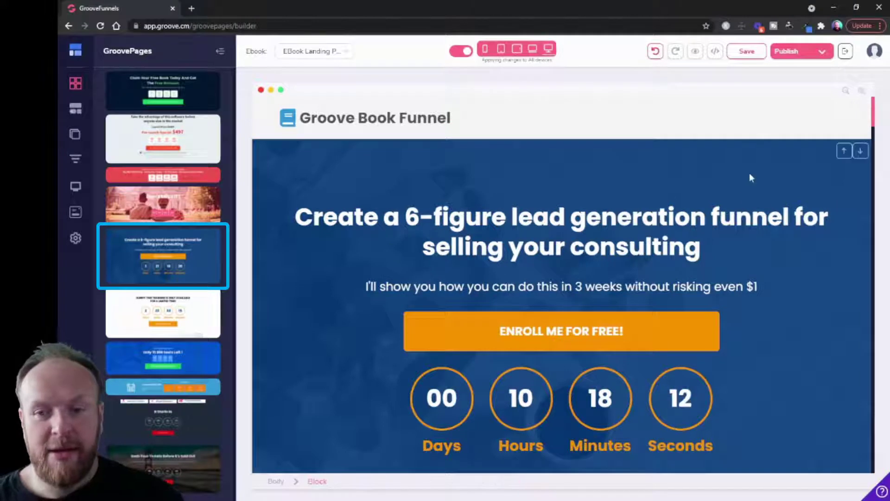
pyautogui.doubleClick(750, 284)
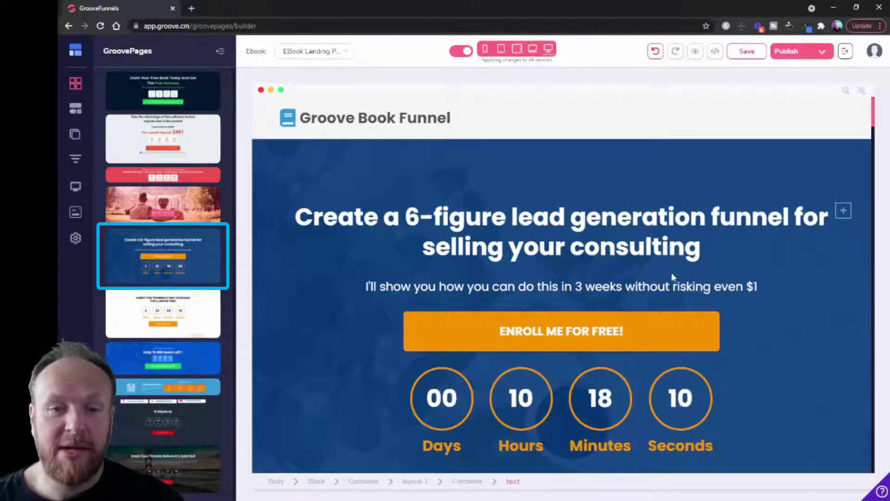
pyautogui.scroll(-1, 668, 285)
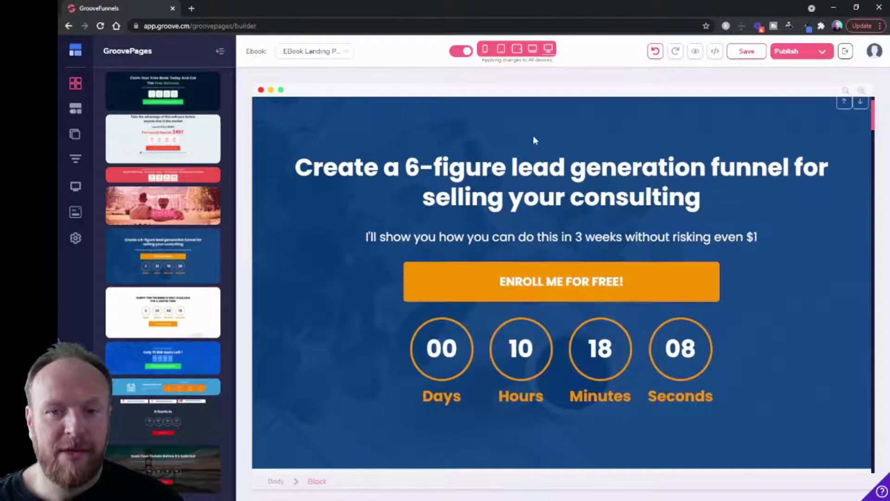
pyautogui.click(576, 207)
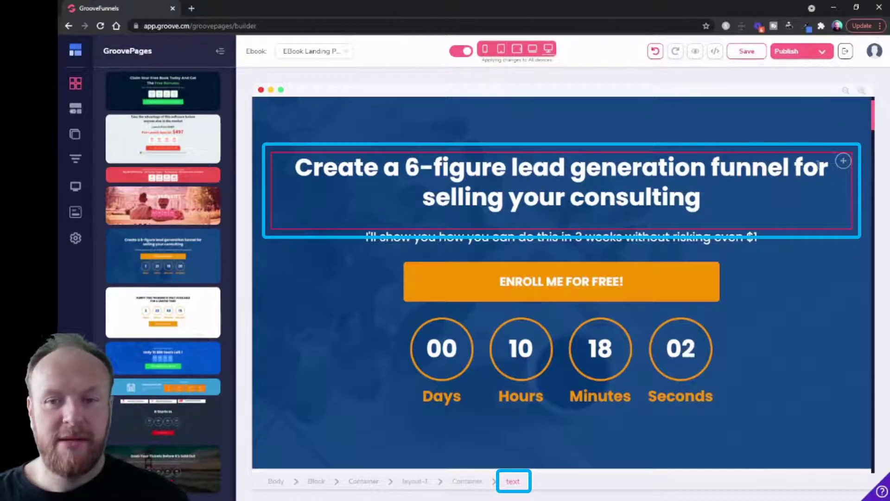
pyautogui.click(673, 228)
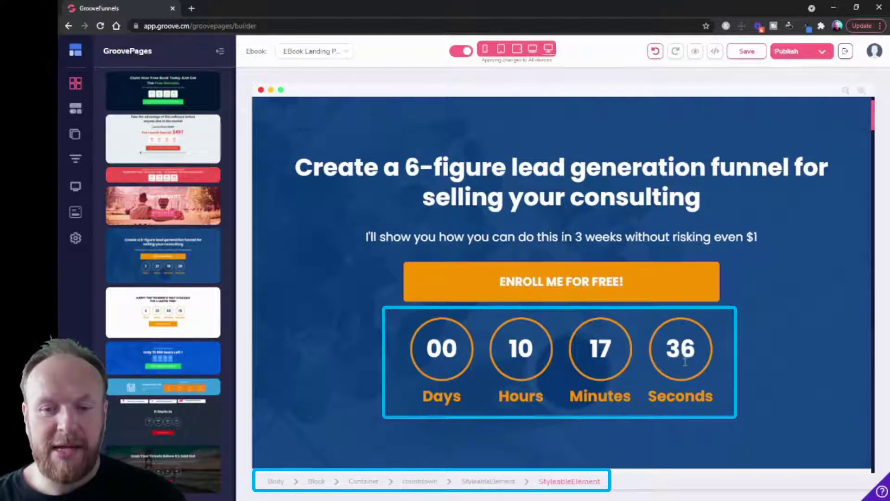
pyautogui.scroll(-1, 685, 361)
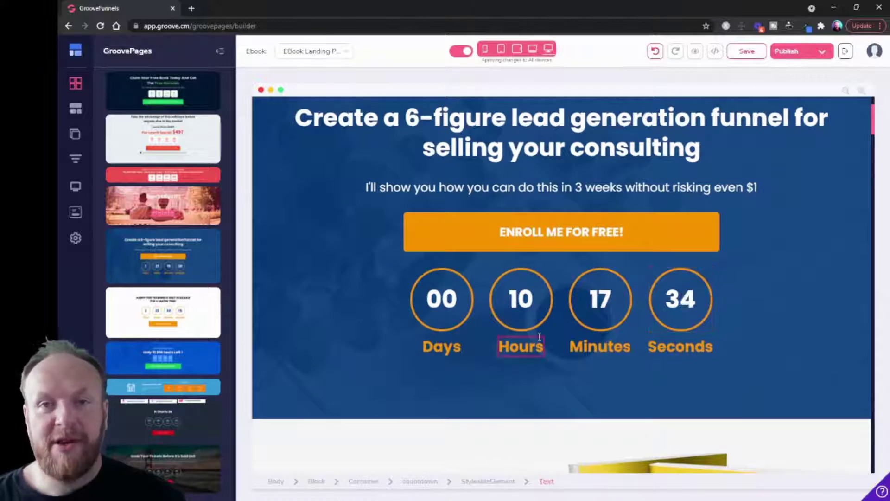
pyautogui.scroll(-1, 585, 353)
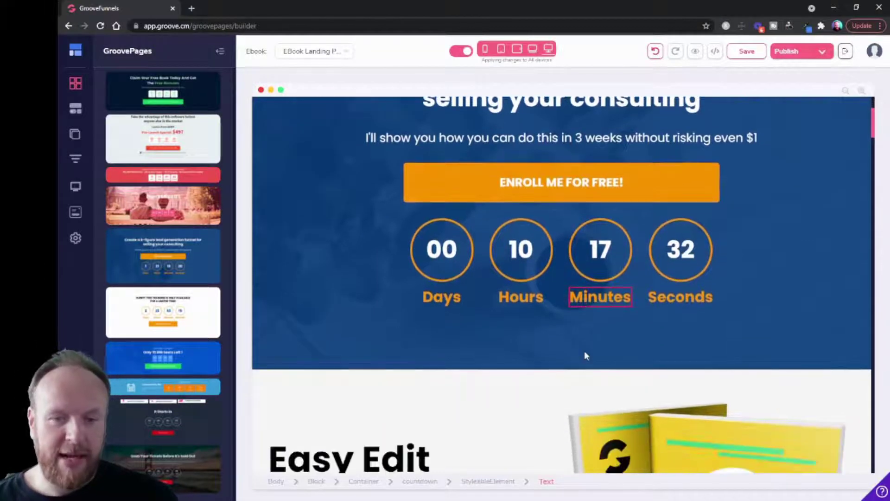
pyautogui.scroll(3, 579, 364)
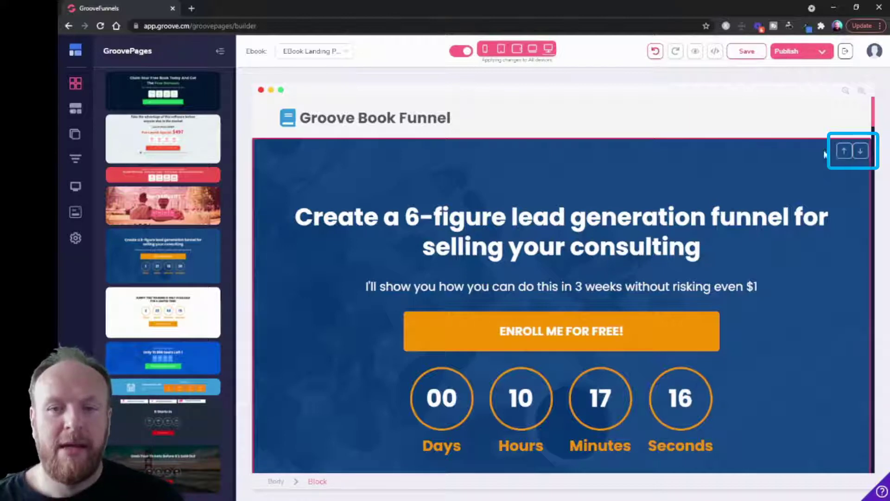
# - Move the countdown block one place down the page, below the e-book hero block, and check its new position
pyautogui.scroll(-6, 612, 268)
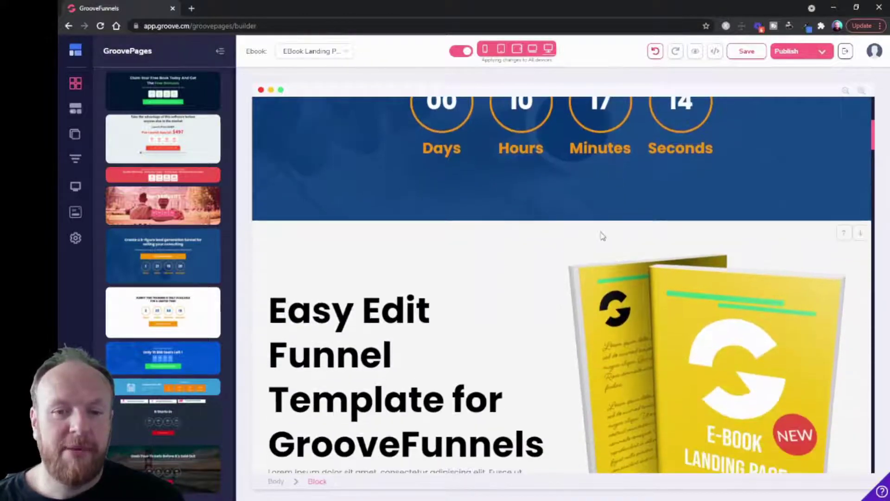
pyautogui.scroll(-3, 600, 235)
pyautogui.scroll(9, 630, 279)
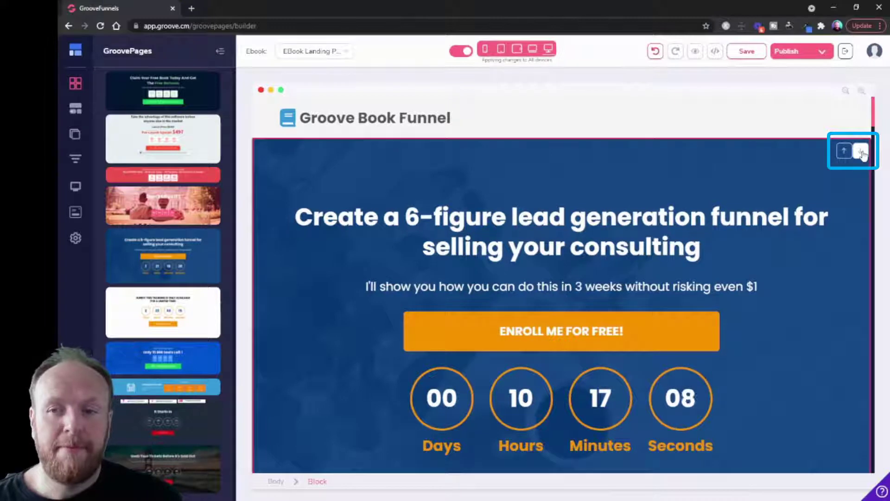
pyautogui.click(861, 153)
pyautogui.scroll(-3, 629, 325)
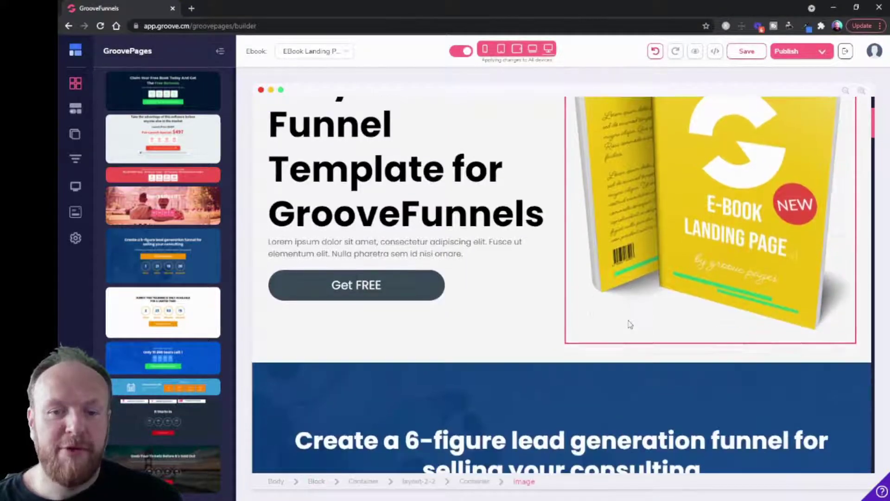
pyautogui.scroll(-6, 629, 325)
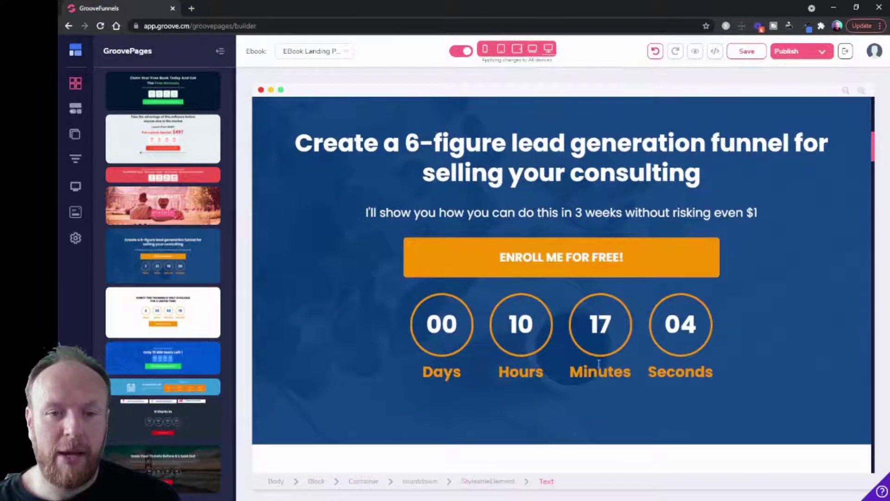
pyautogui.scroll(9, 599, 363)
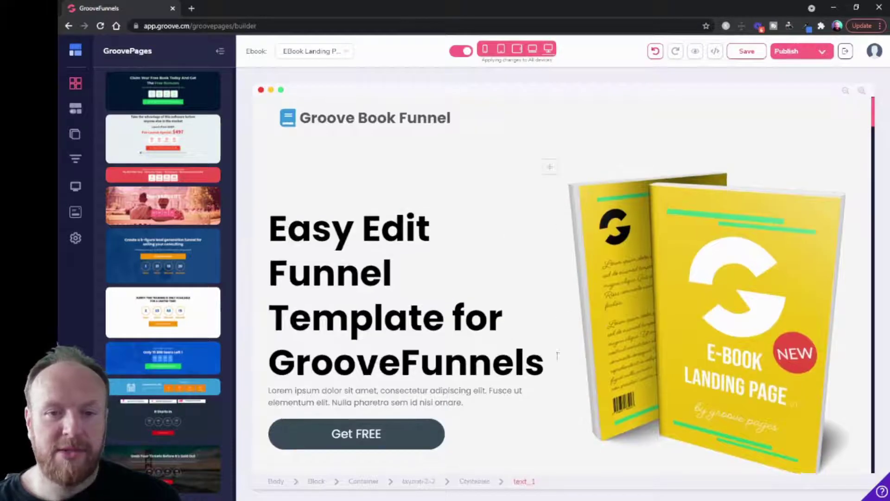
pyautogui.scroll(-9, 558, 355)
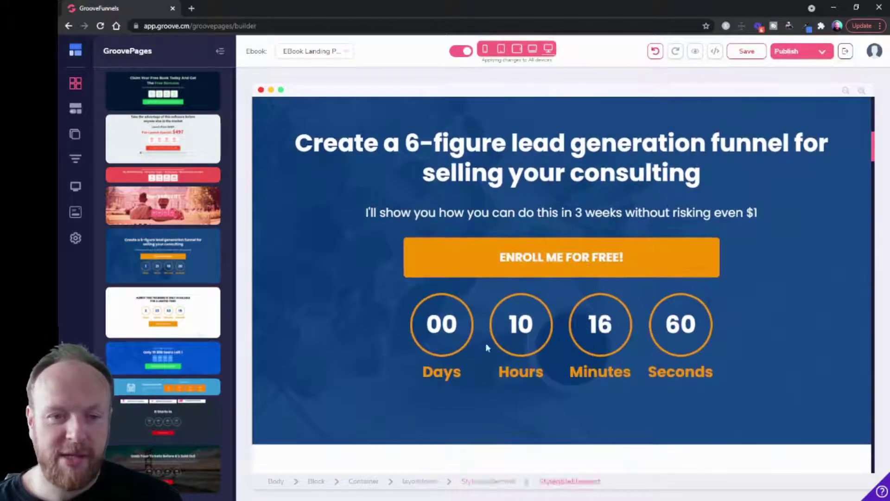
# - Select the countdown block and its headline to compare the settings each one offers
pyautogui.click(368, 261)
pyautogui.click(393, 276)
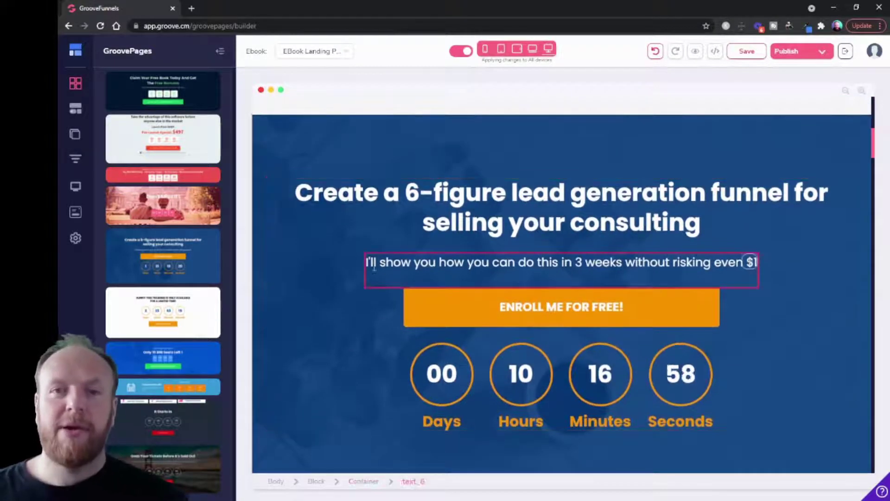
pyautogui.click(298, 121)
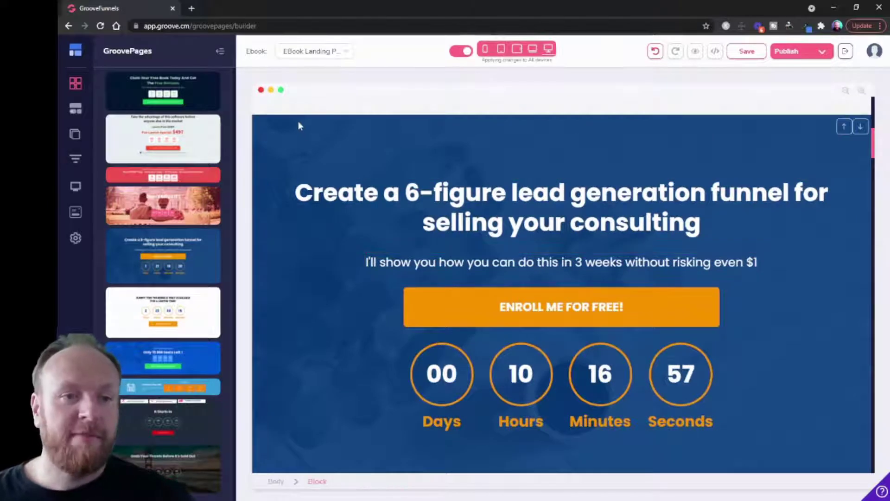
pyautogui.click(340, 121)
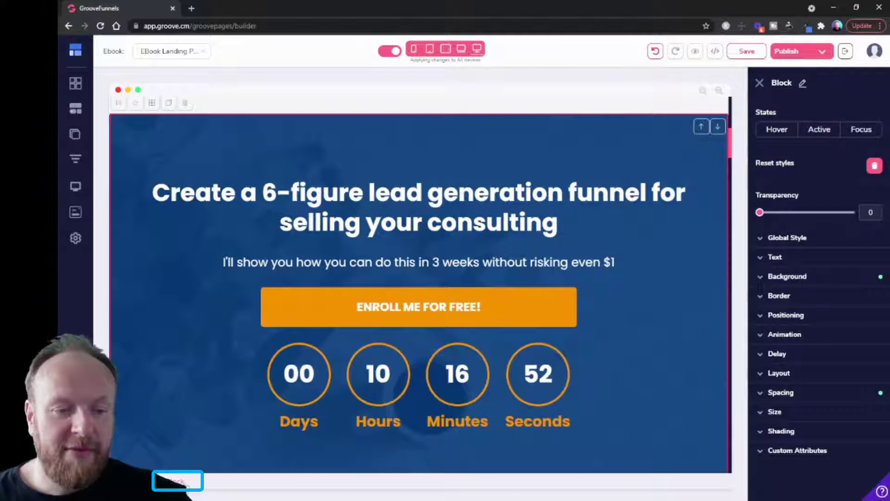
pyautogui.click(212, 201)
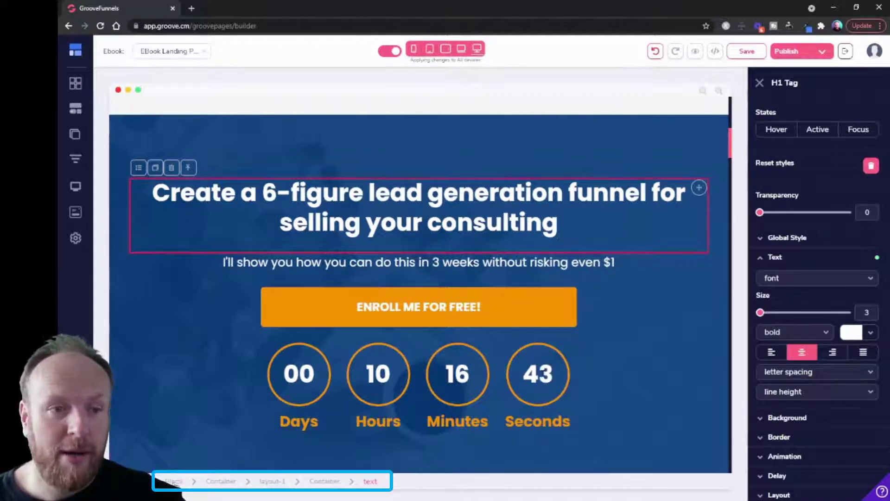
# - Select the whole countdown block instead of its headline and delete it from the page
pyautogui.click(173, 481)
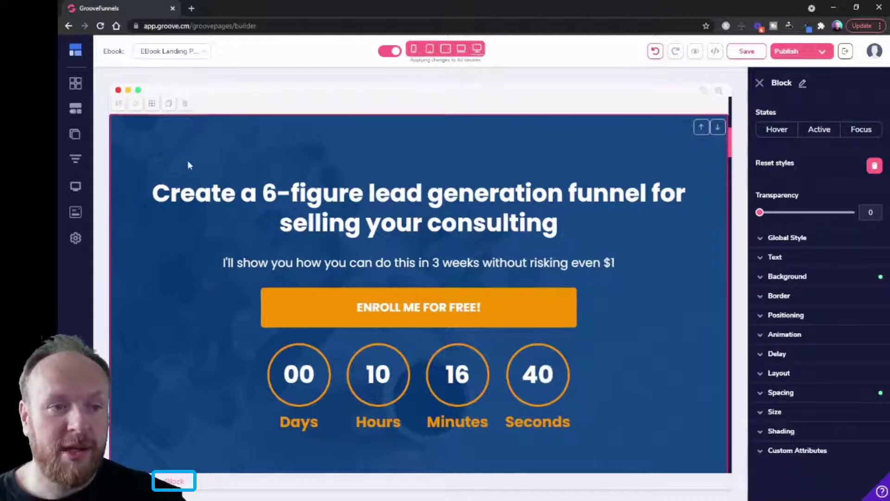
pyautogui.scroll(1, 187, 163)
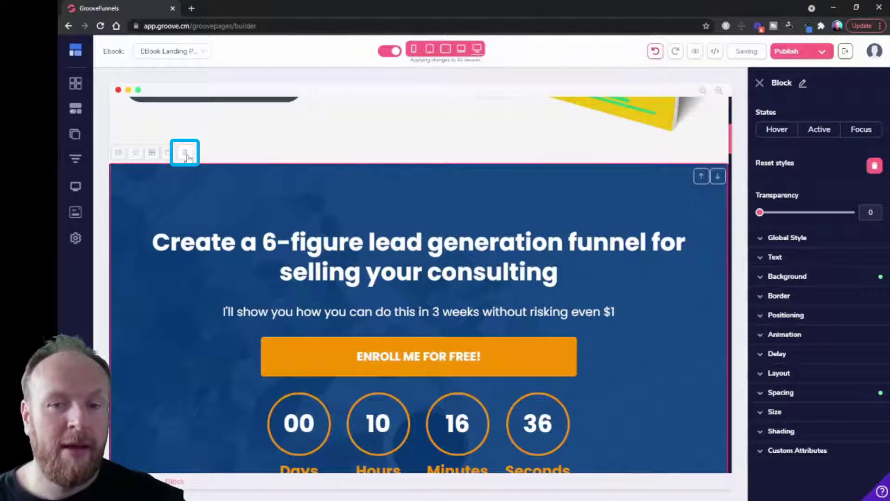
pyautogui.click(186, 155)
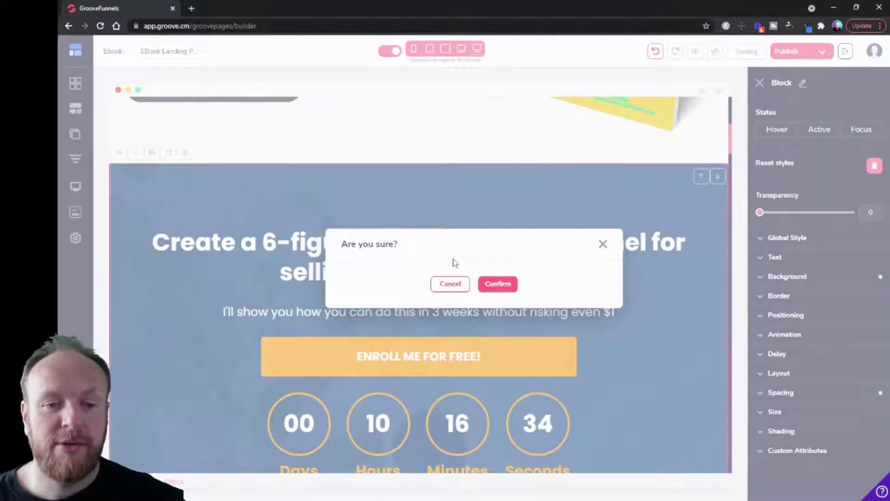
pyautogui.click(507, 283)
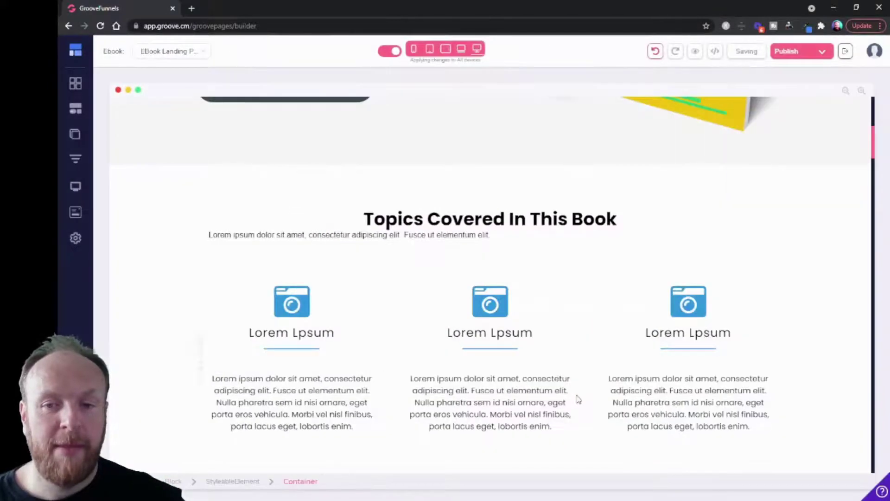
pyautogui.hotkey('ctrl', 'z')
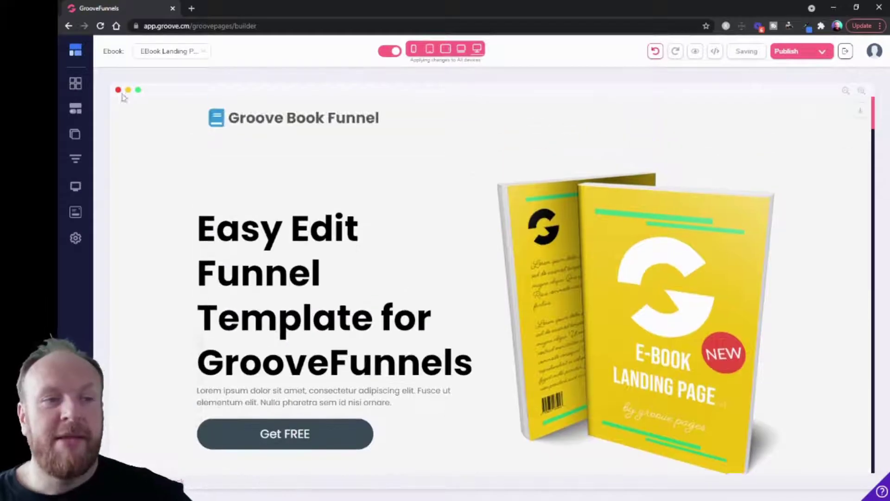
# - Open the library of designed blocks and expand its Forms category
pyautogui.click(74, 83)
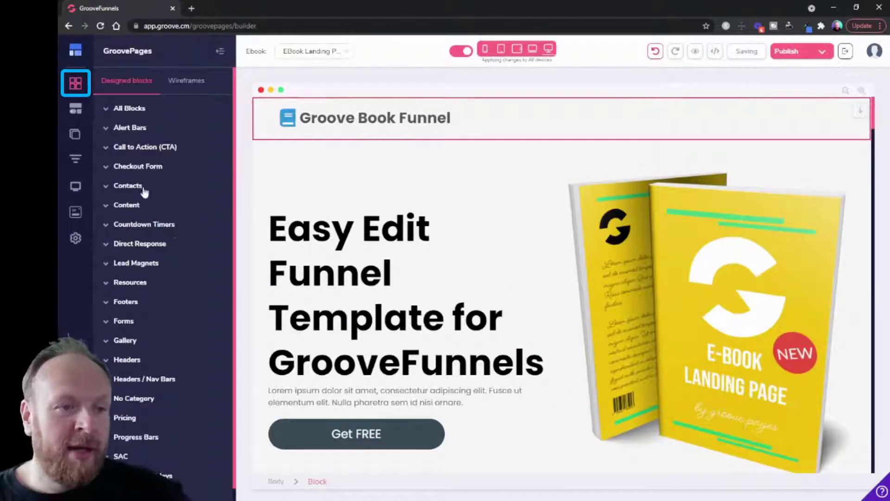
pyautogui.scroll(-1, 158, 276)
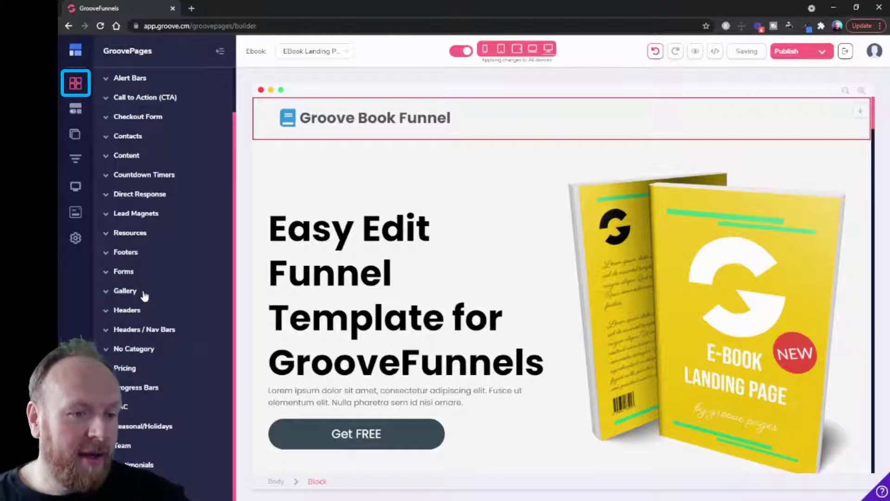
pyautogui.click(122, 273)
pyautogui.scroll(-2, 182, 296)
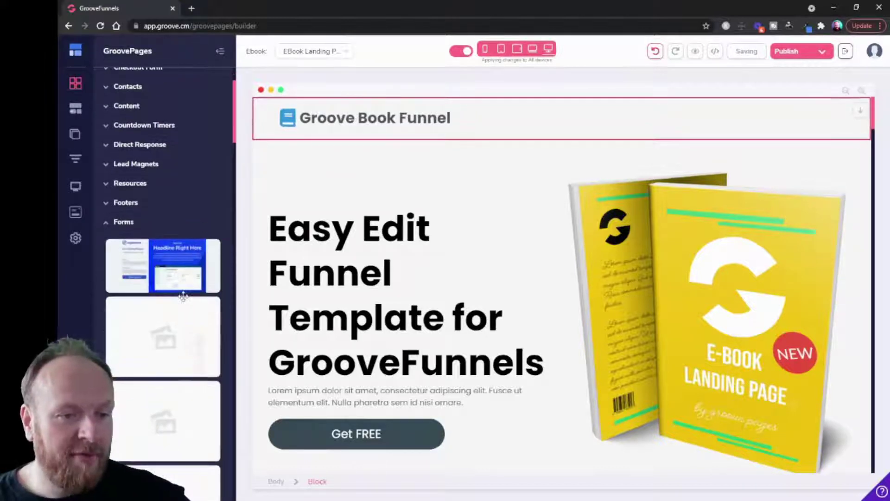
pyautogui.scroll(-5, 181, 288)
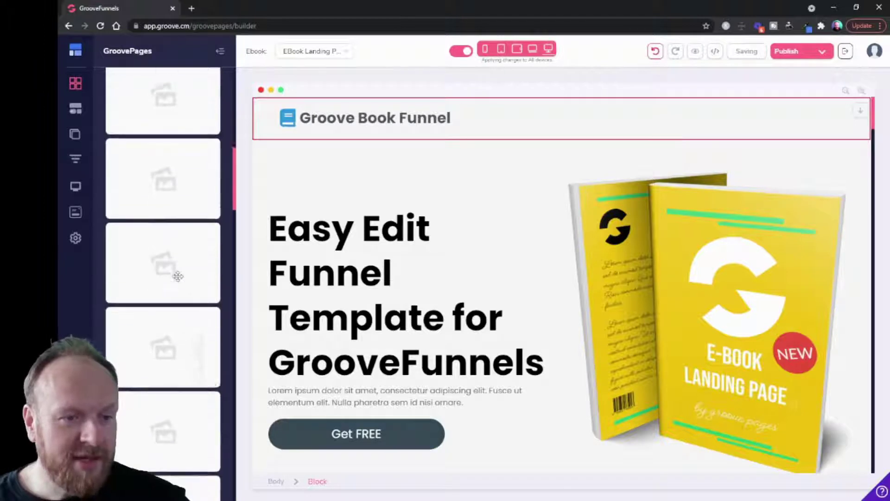
pyautogui.scroll(5, 178, 278)
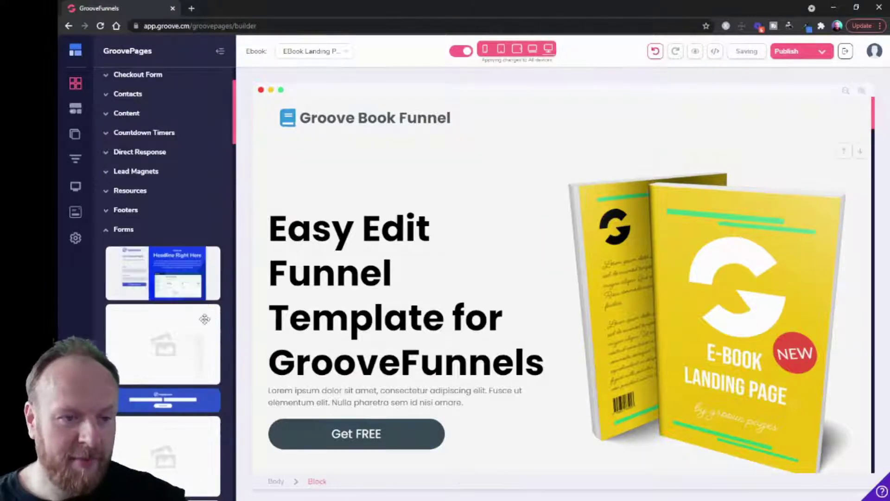
# - Insert the blue "Sign Up For Your Free Enrollment Now!" form block between the page header and the e-book hero block
pyautogui.scroll(-3, 412, 232)
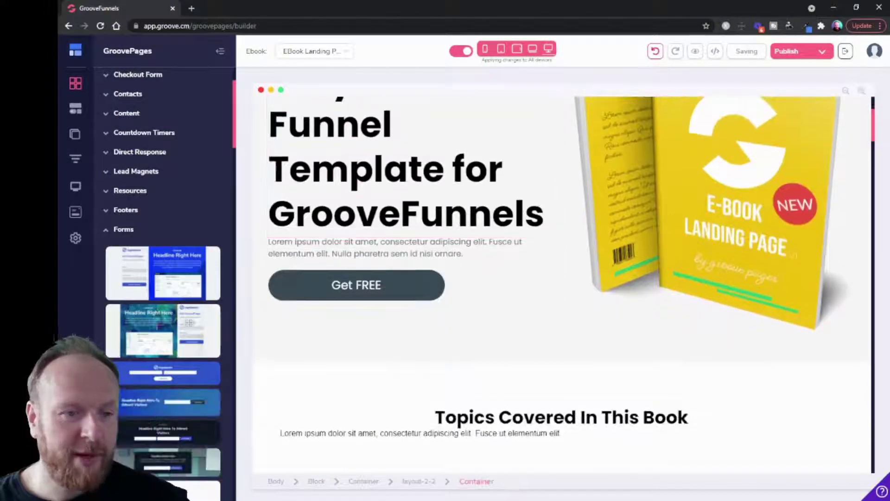
pyautogui.scroll(-1, 183, 326)
pyautogui.scroll(-5, 182, 327)
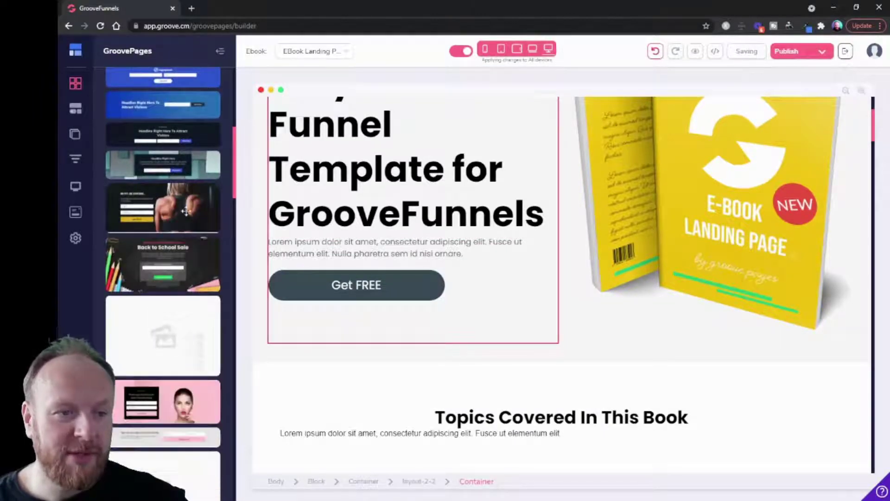
pyautogui.scroll(-5, 180, 276)
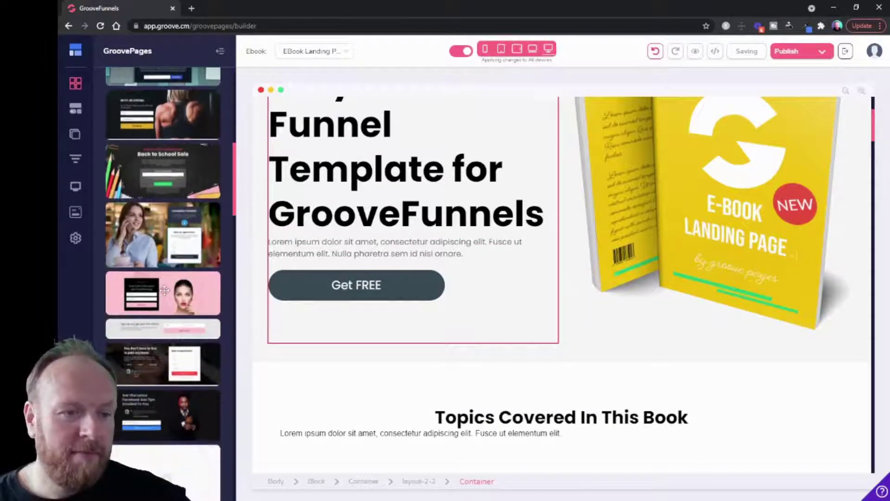
pyautogui.scroll(-1, 190, 306)
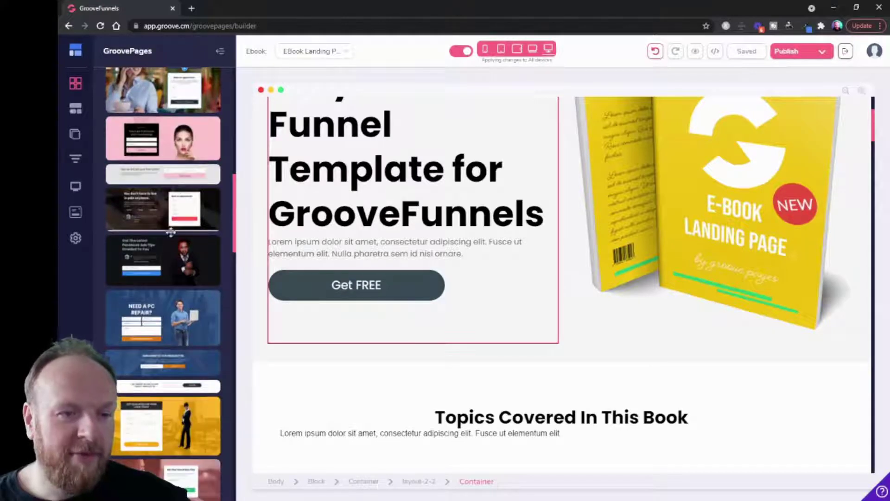
pyautogui.scroll(-4, 176, 297)
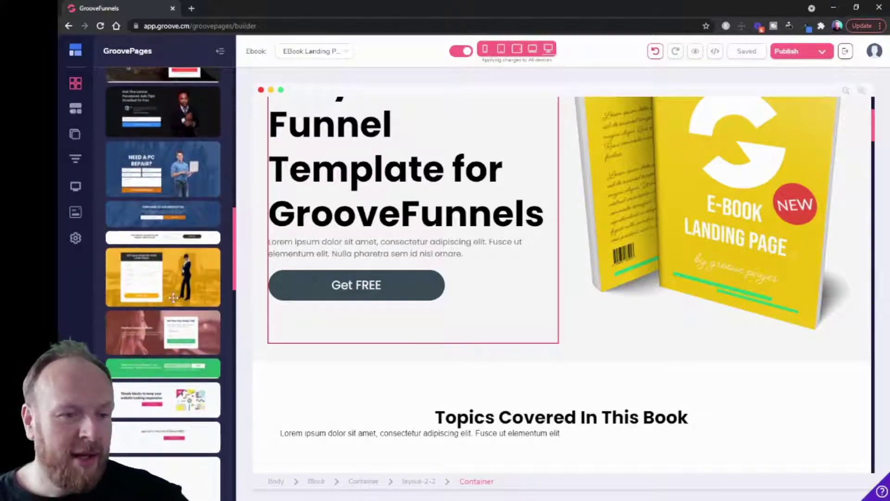
pyautogui.scroll(-6, 180, 305)
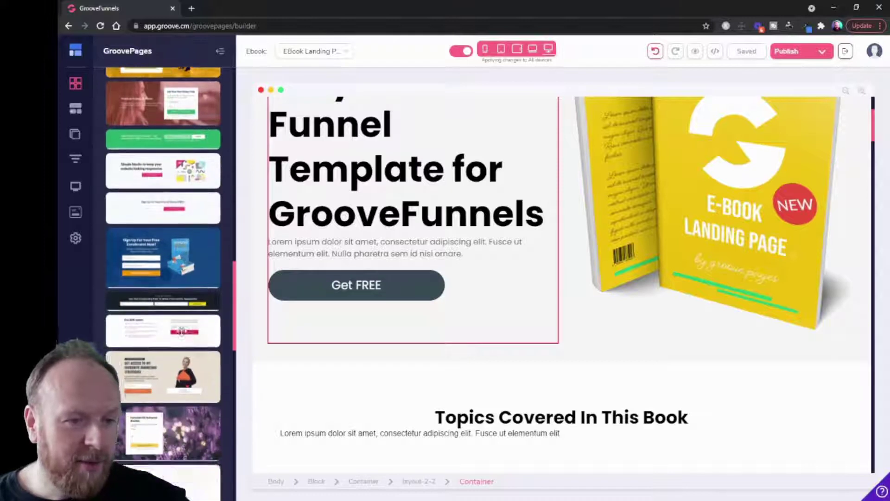
pyautogui.scroll(-1, 185, 349)
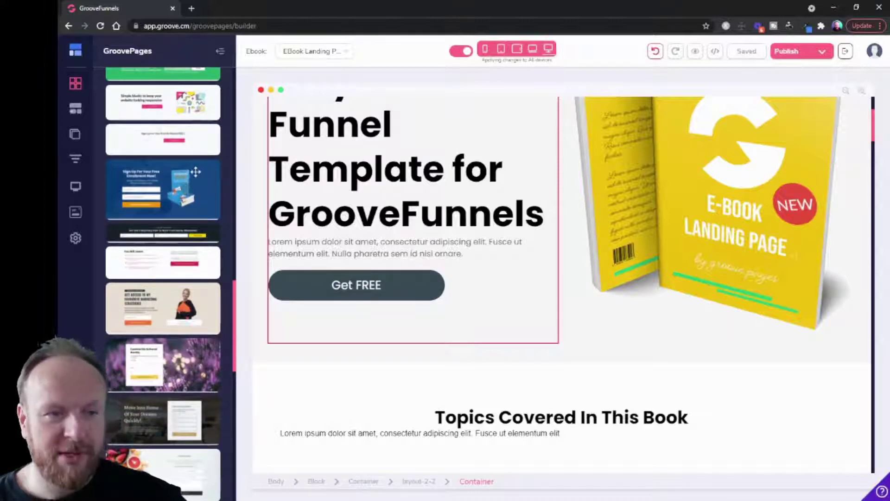
pyautogui.moveTo(197, 168); pyautogui.dragTo(592, 395)
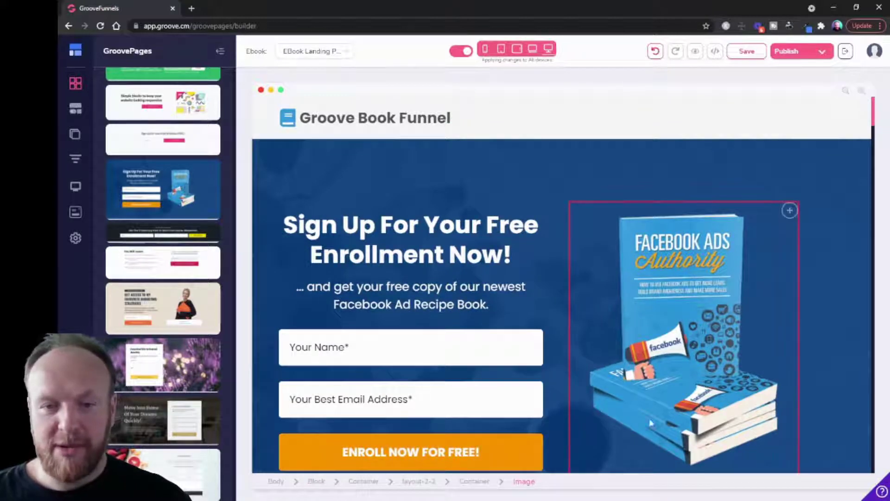
# - Move the sign-up form block one place down, below the e-book hero block, and check its form fields and book image
pyautogui.moveTo(681, 171)
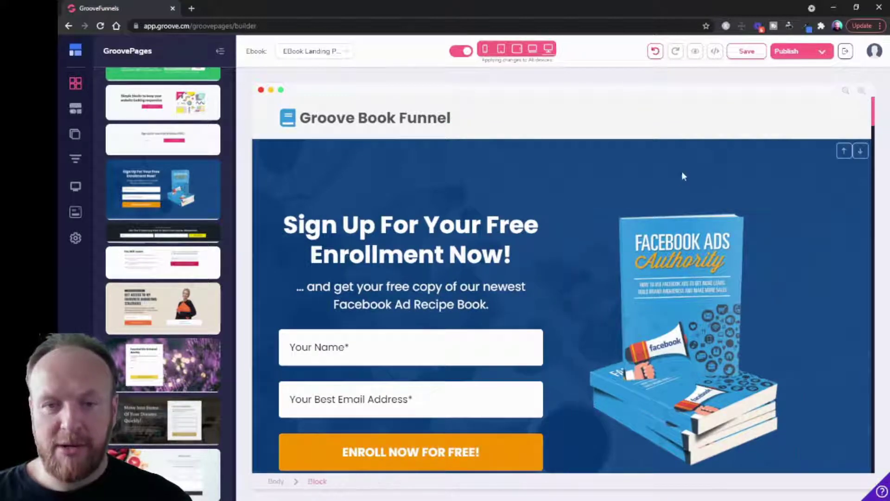
pyautogui.click(861, 152)
pyautogui.scroll(-5, 709, 258)
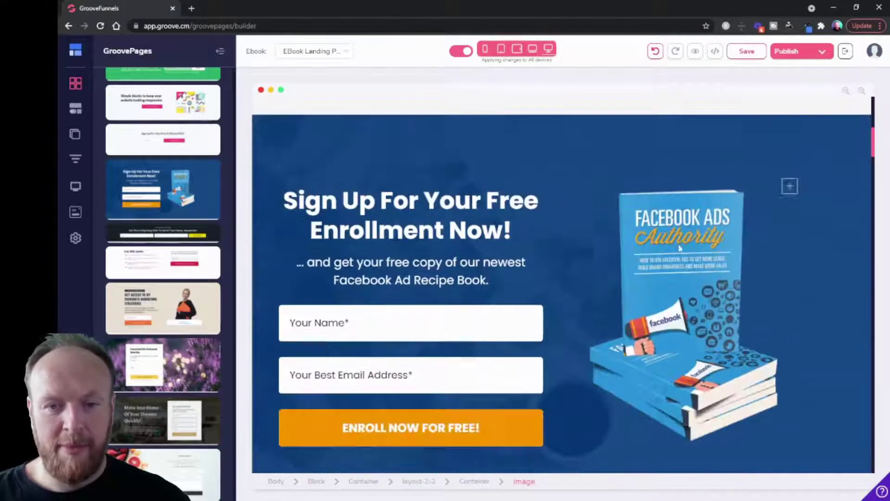
pyautogui.scroll(-1, 610, 225)
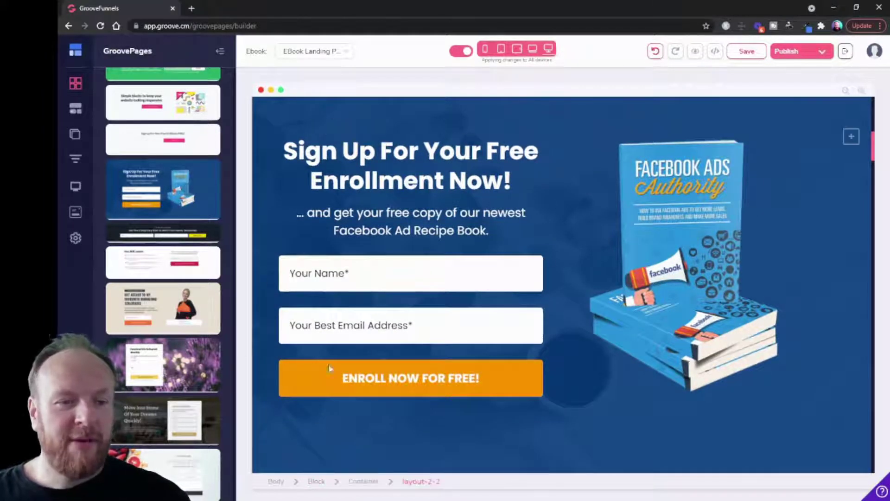
pyautogui.scroll(-1, 743, 448)
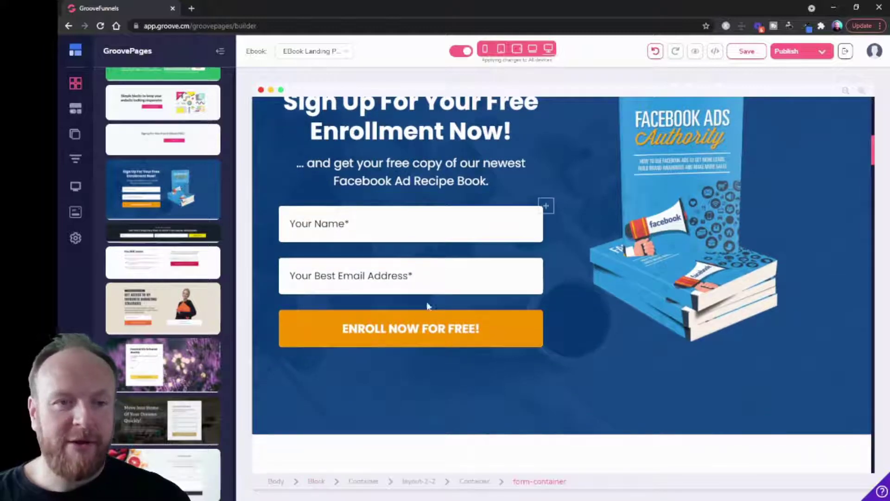
pyautogui.scroll(2, 427, 304)
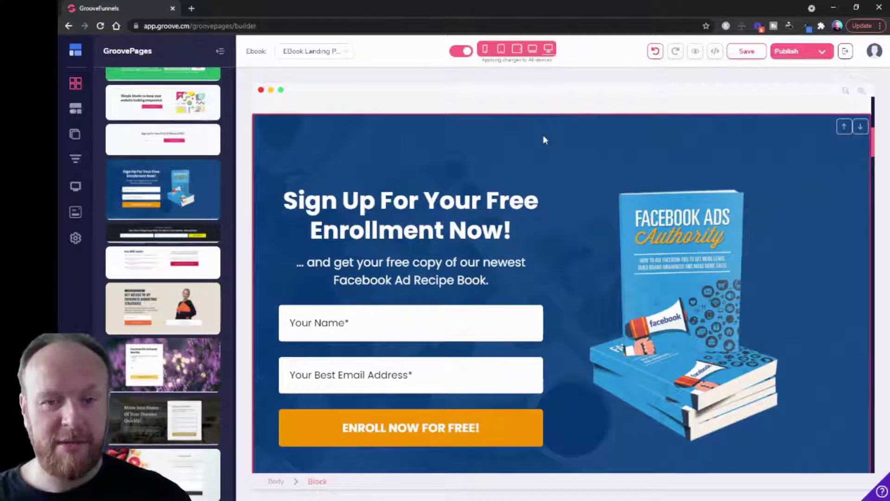
# - Preview the sign-up form block at laptop, landscape tablet and portrait tablet widths
pyautogui.click(543, 138)
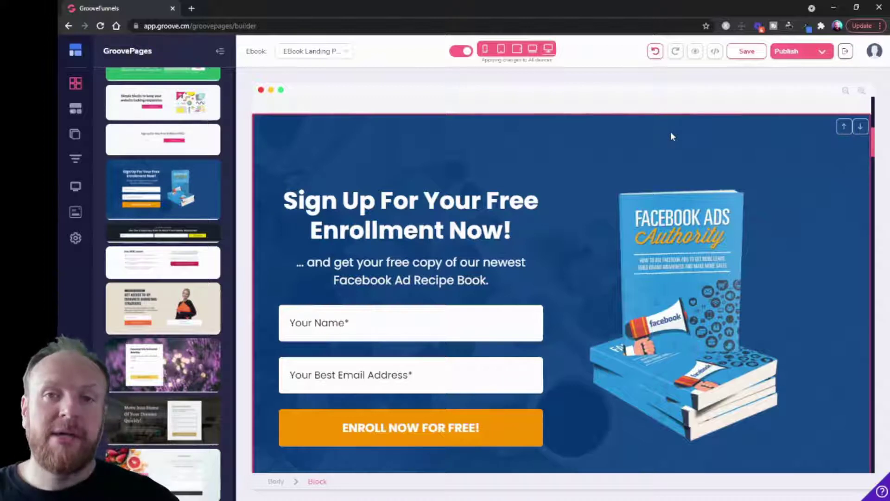
pyautogui.click(535, 55)
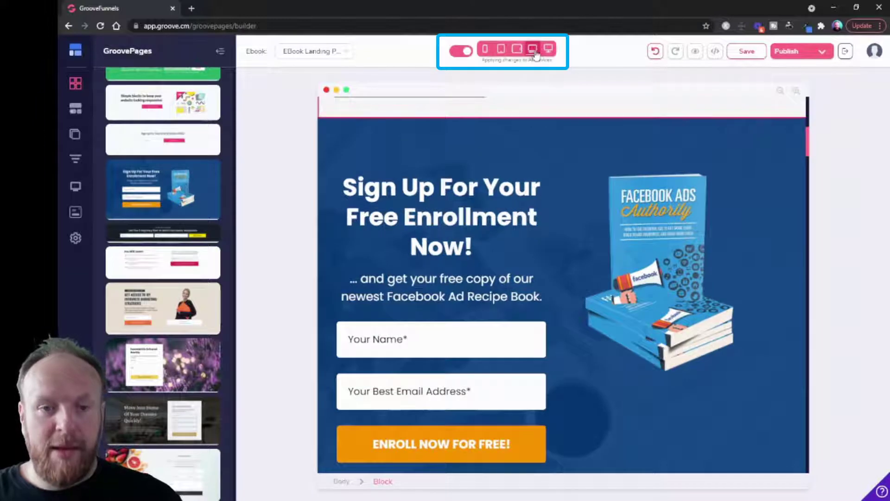
pyautogui.click(517, 54)
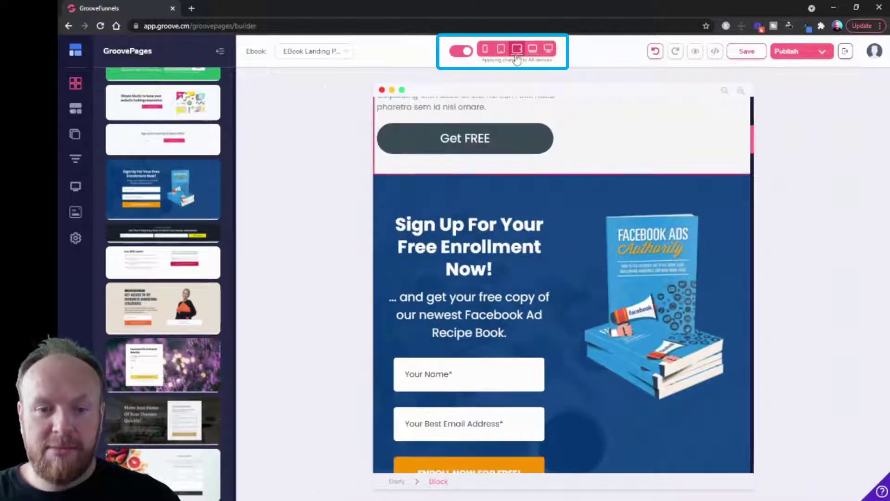
pyautogui.click(501, 52)
pyautogui.scroll(-8, 569, 296)
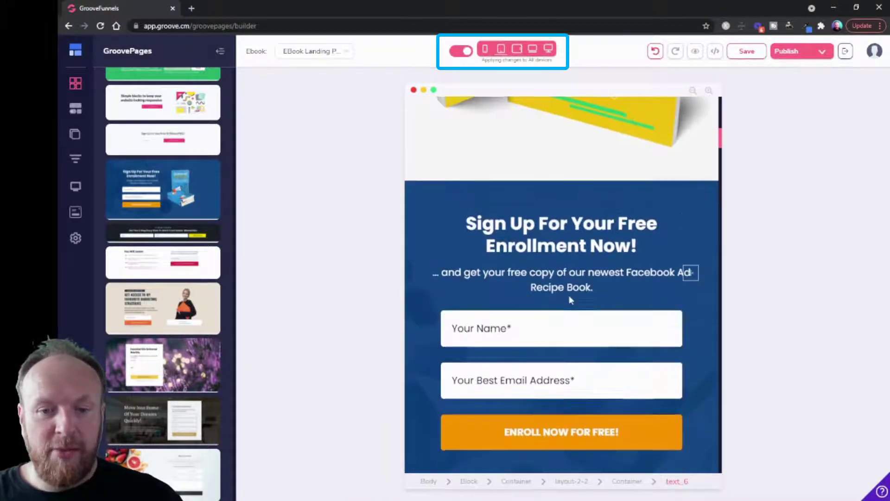
pyautogui.scroll(2, 572, 299)
# - Compare the sign-up block's form and book image arrangement between landscape and portrait tablet, and check it at phone width
pyautogui.click(517, 49)
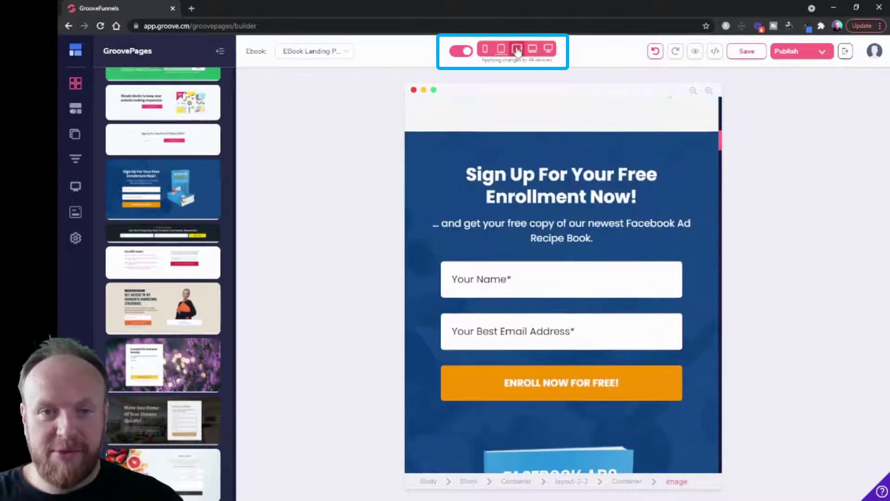
pyautogui.scroll(5, 574, 217)
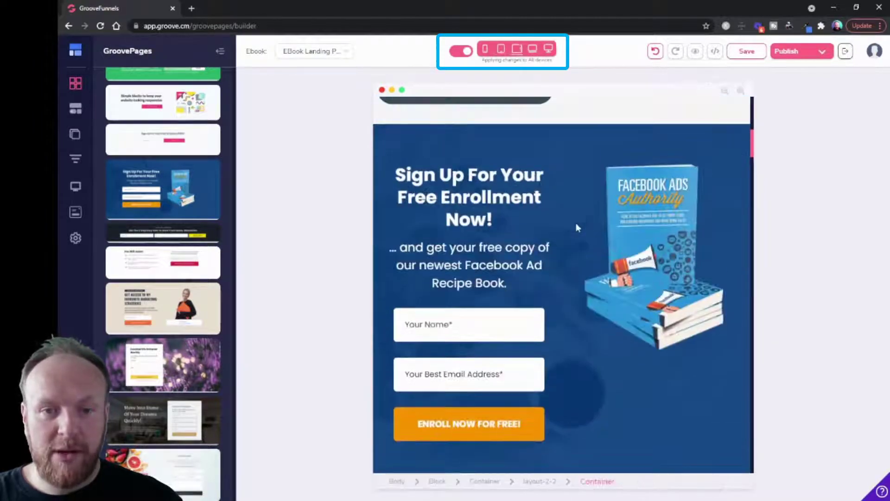
pyautogui.click(501, 49)
pyautogui.scroll(-12, 588, 230)
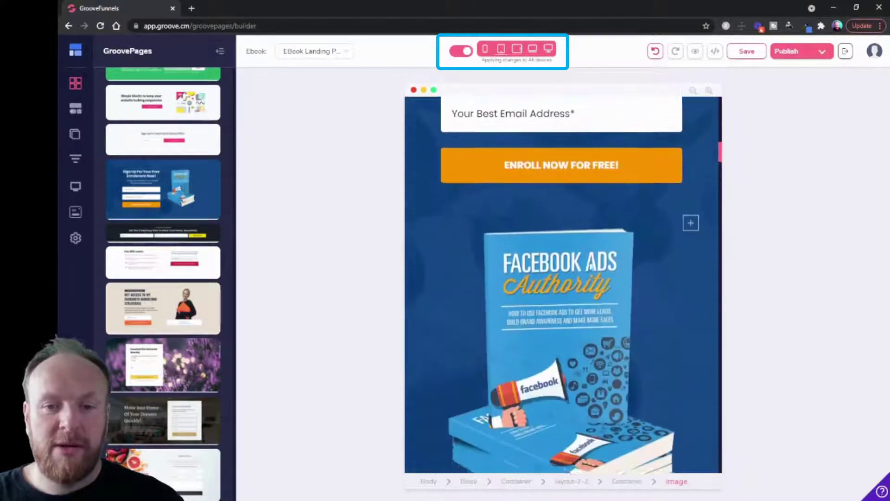
pyautogui.click(485, 50)
pyautogui.scroll(10, 567, 241)
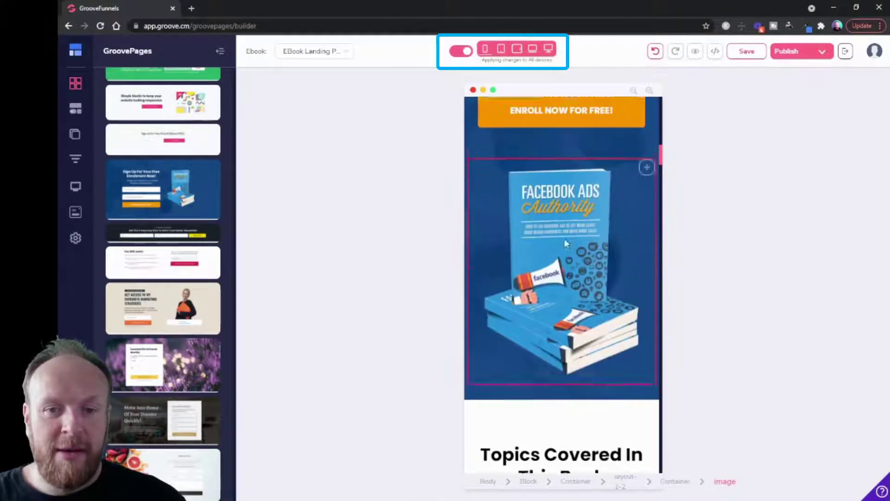
# - Finish checking the sign-up block at phone width, return the preview to desktop width, and collapse the open block category
pyautogui.scroll(-3, 566, 241)
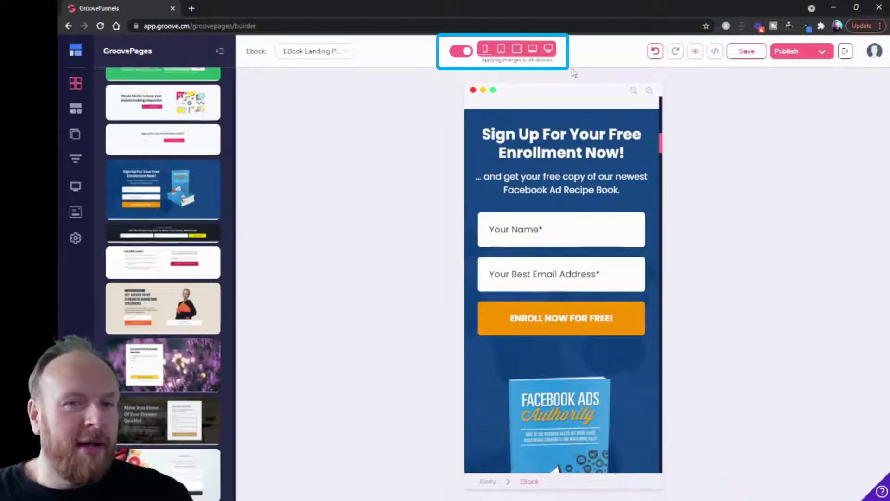
pyautogui.click(547, 49)
pyautogui.scroll(10, 127, 173)
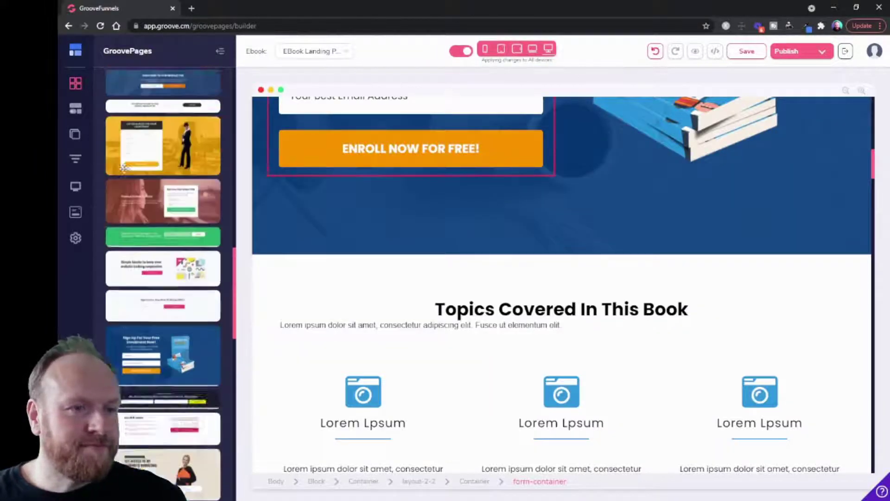
pyautogui.scroll(2, 127, 173)
pyautogui.click(129, 180)
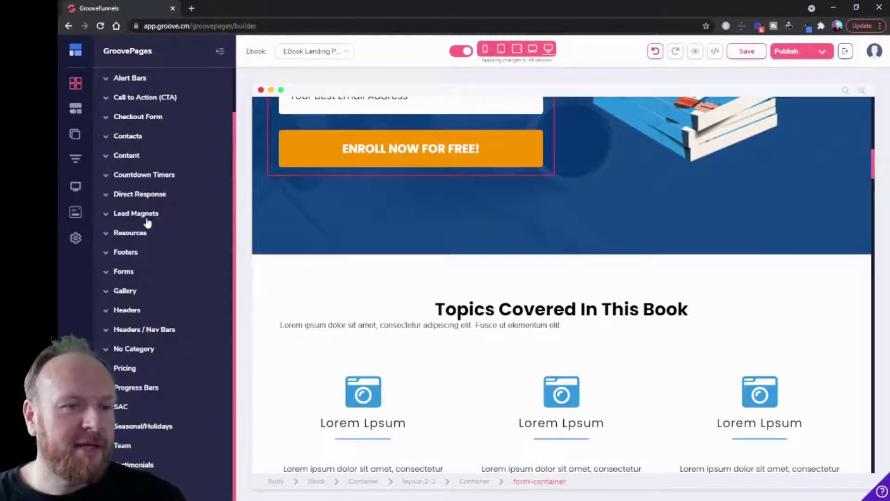
# - Insert the free-book bonuses block from the Lead Magnets category between the e-book hero block and the sign-up form block
pyautogui.click(130, 217)
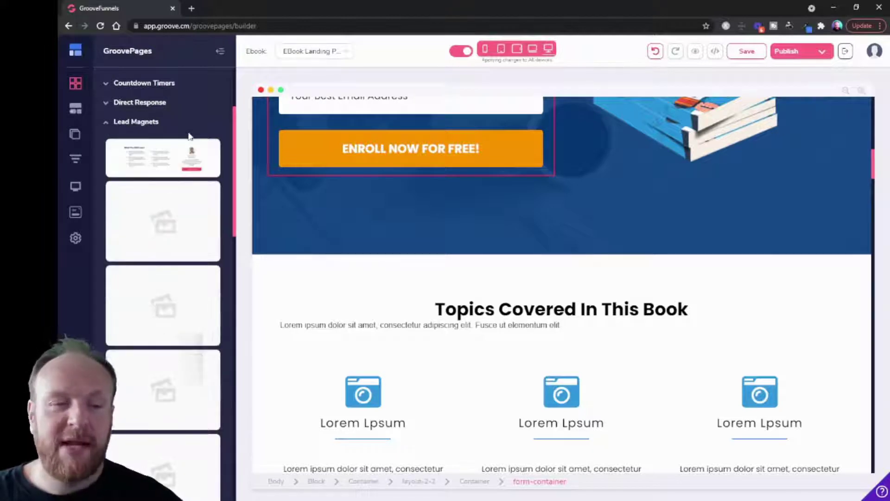
pyautogui.scroll(-5, 162, 234)
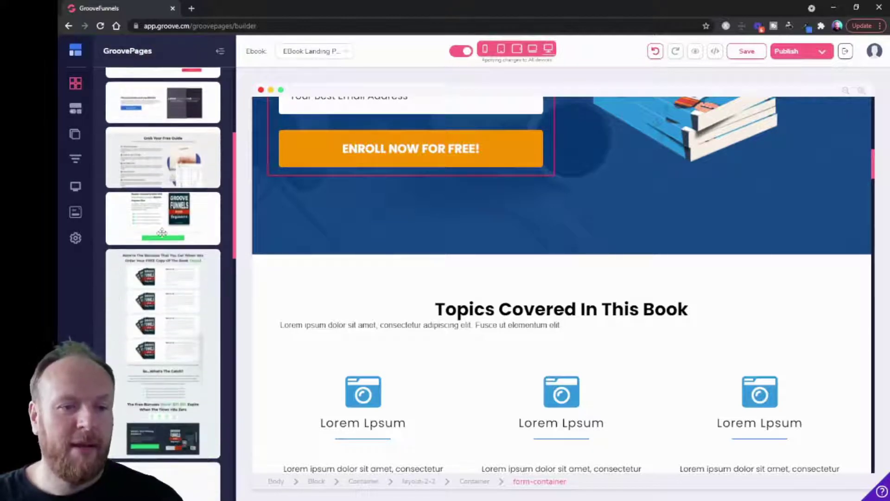
pyautogui.scroll(-3, 207, 331)
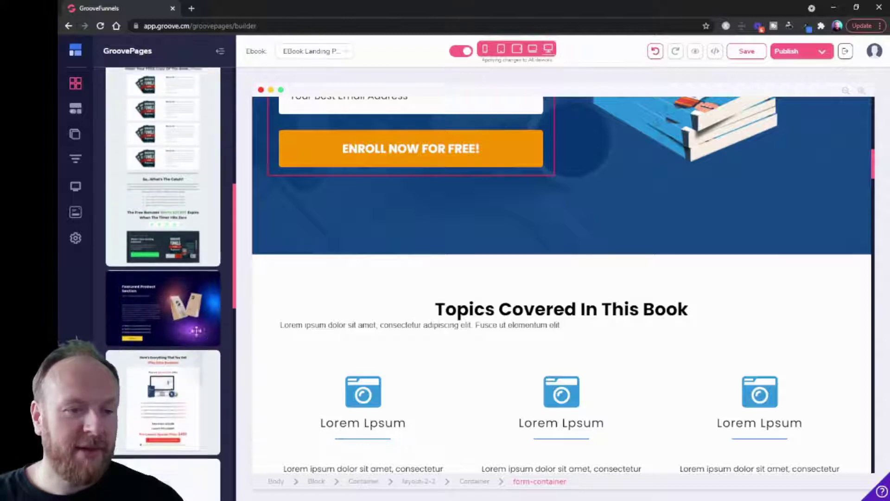
pyautogui.scroll(4, 208, 336)
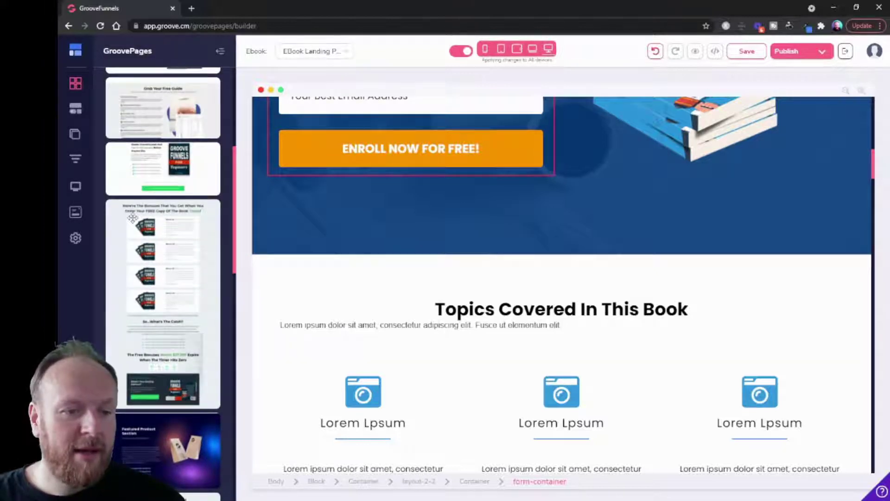
pyautogui.moveTo(133, 218); pyautogui.dragTo(463, 291)
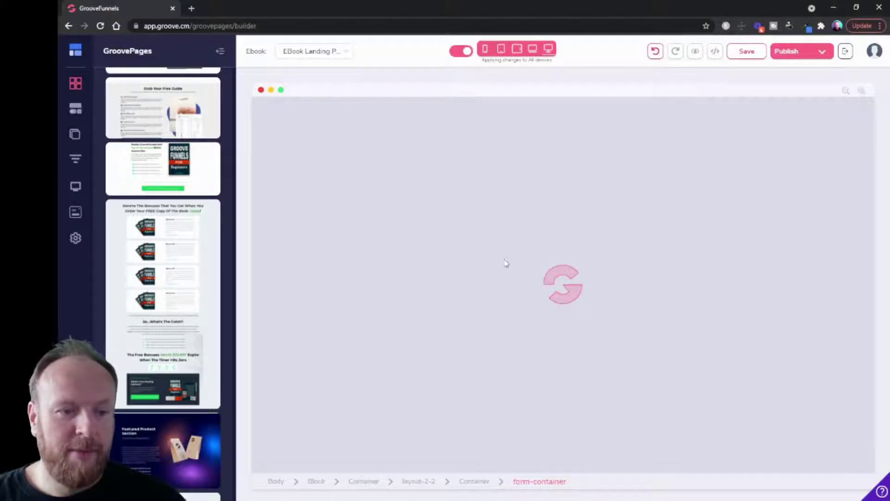
# - Examine the inserted bonuses block's position below the e-book hero, its heading, and its book images and bonus descriptions
pyautogui.scroll(5, 635, 278)
pyautogui.scroll(4, 473, 236)
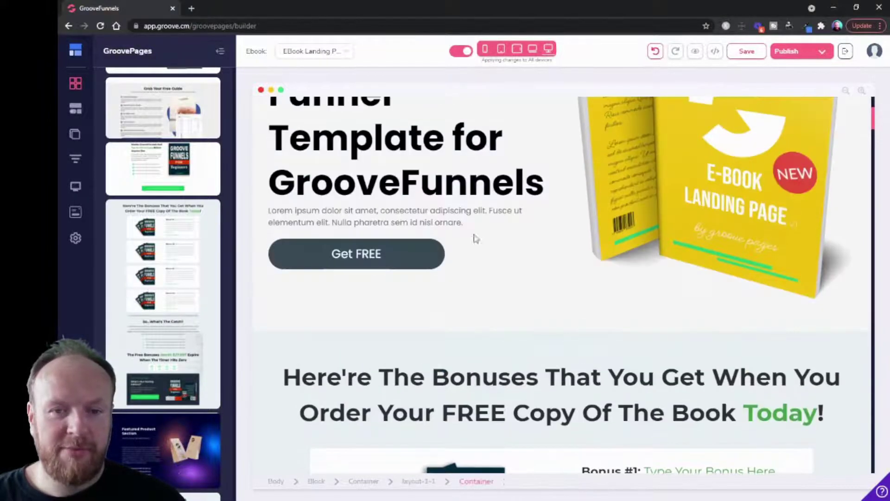
pyautogui.scroll(-6, 513, 249)
pyautogui.scroll(1, 769, 218)
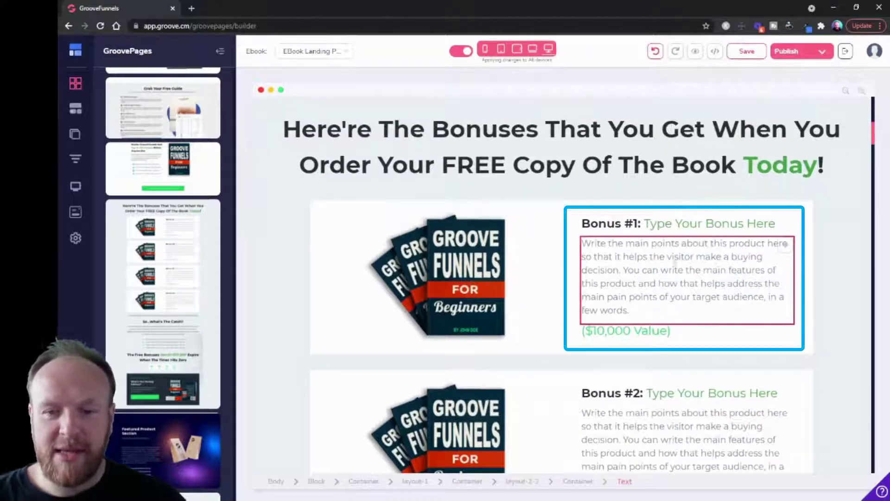
pyautogui.scroll(-3, 677, 295)
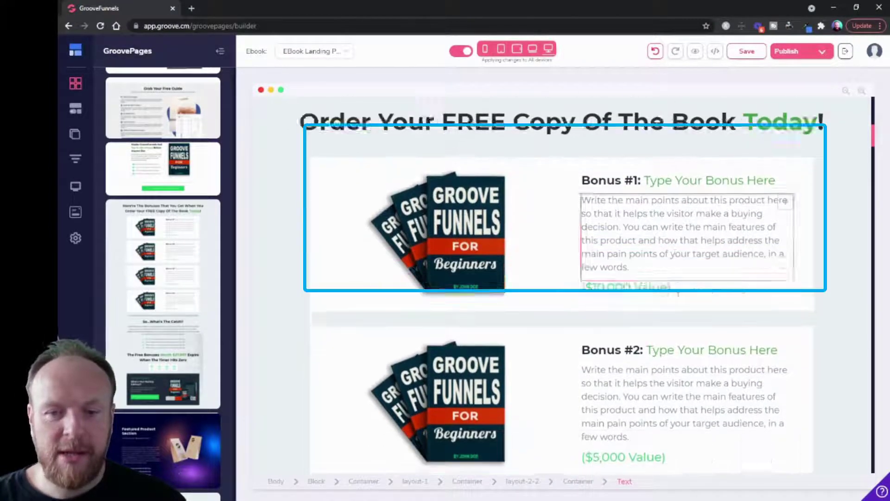
pyautogui.scroll(1, 677, 295)
pyautogui.scroll(-10, 678, 295)
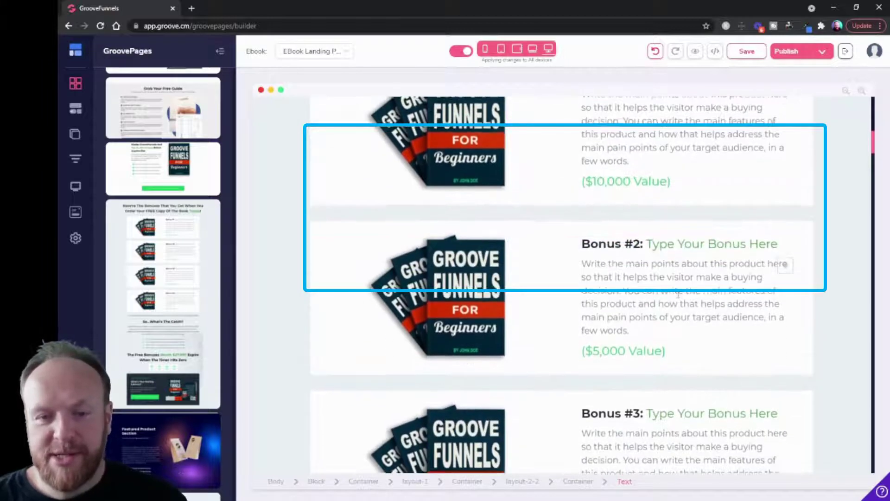
# - Examine the bonuses block's "So...What's The Catch?" text, reasons list, countdown timer, and mailing-address offer with its green button
pyautogui.scroll(-2, 677, 295)
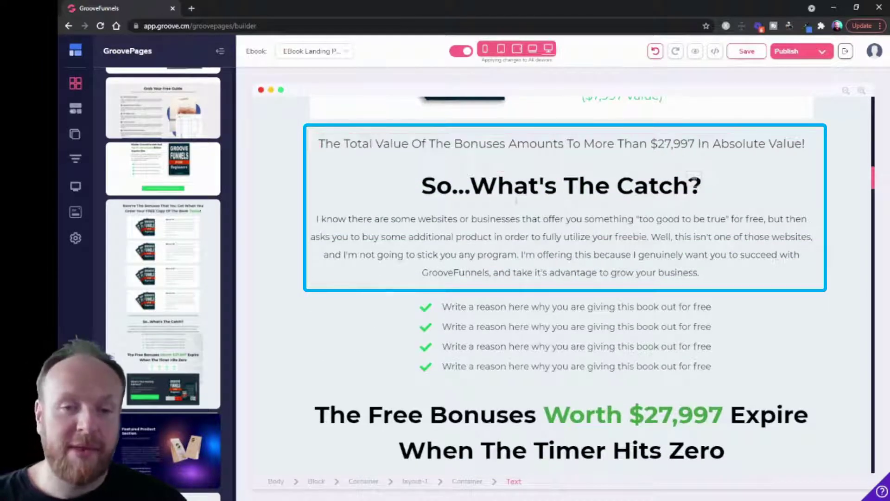
pyautogui.scroll(-2, 611, 162)
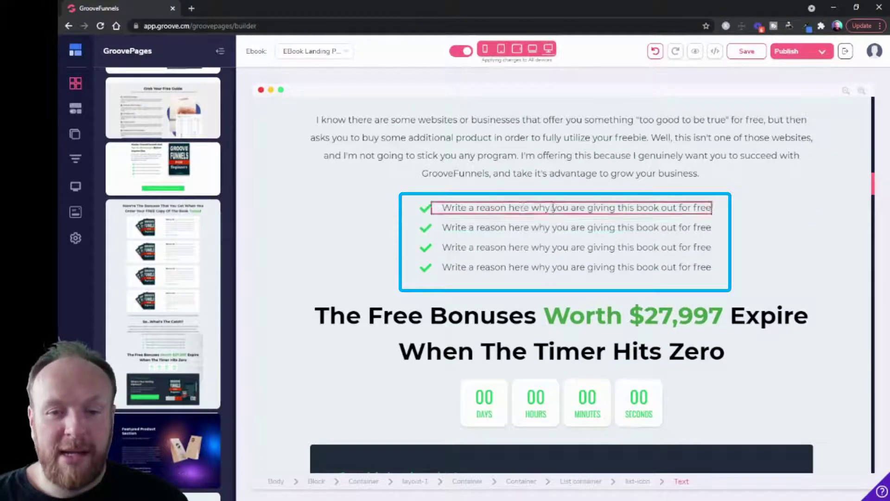
pyautogui.scroll(-2, 549, 297)
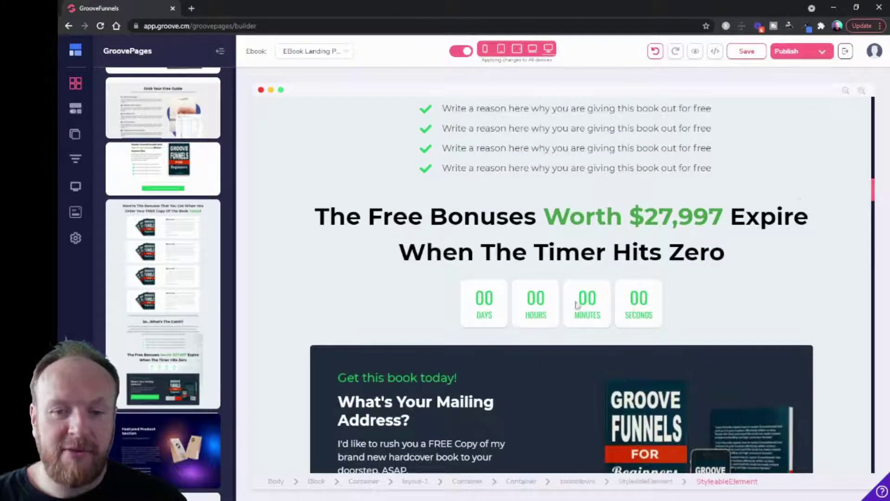
pyautogui.scroll(-5, 574, 324)
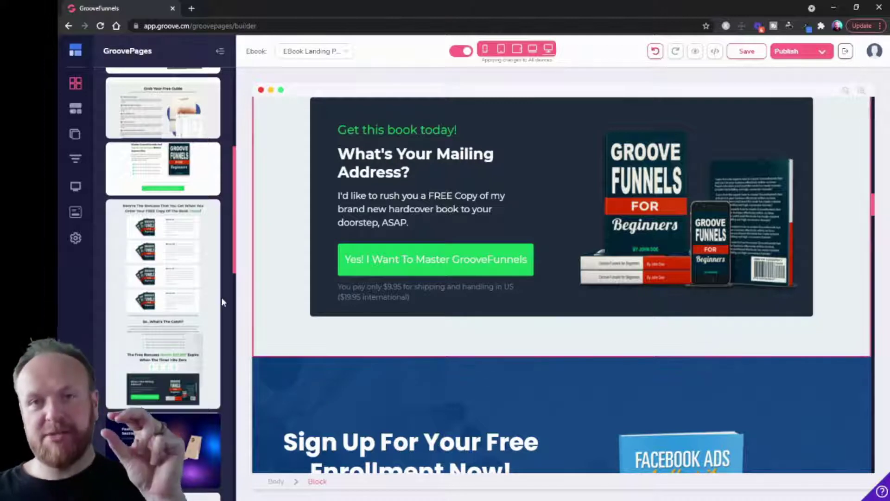
pyautogui.click(431, 271)
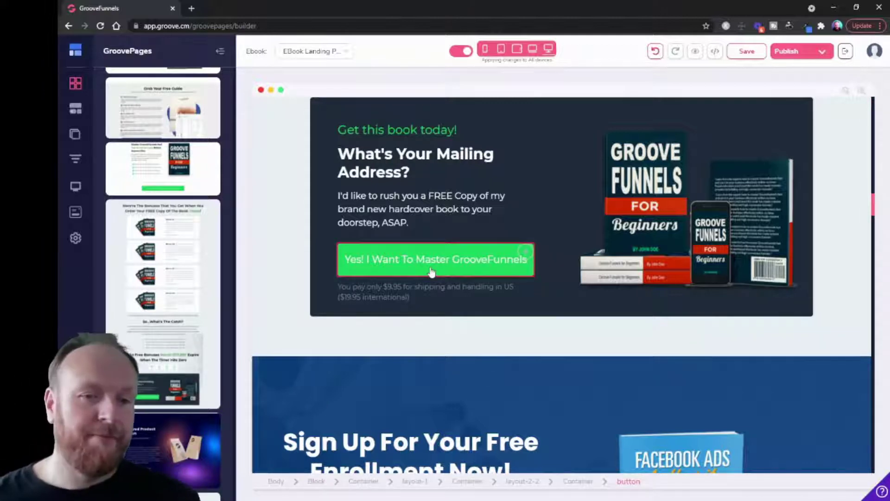
pyautogui.scroll(-1, 423, 258)
# - Look over the remaining Lead Magnets blocks, collapse that category, and review the page before returning to its header
pyautogui.scroll(-4, 145, 262)
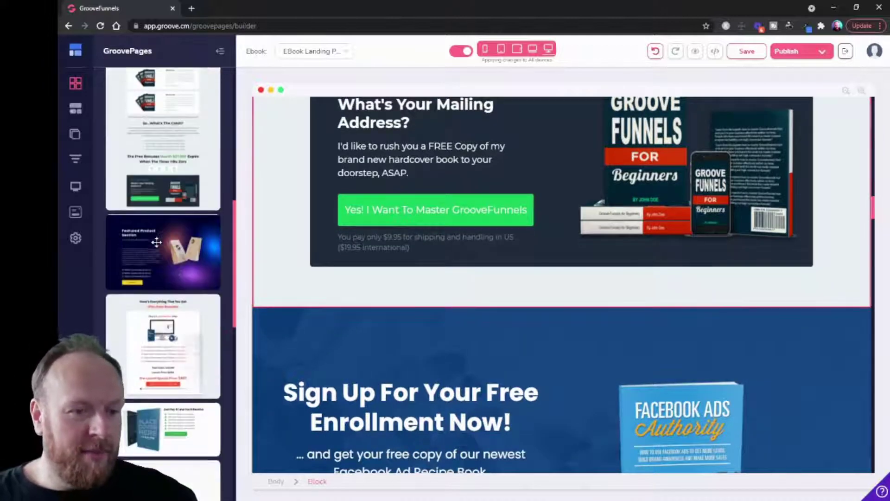
pyautogui.scroll(10, 158, 246)
pyautogui.click(136, 262)
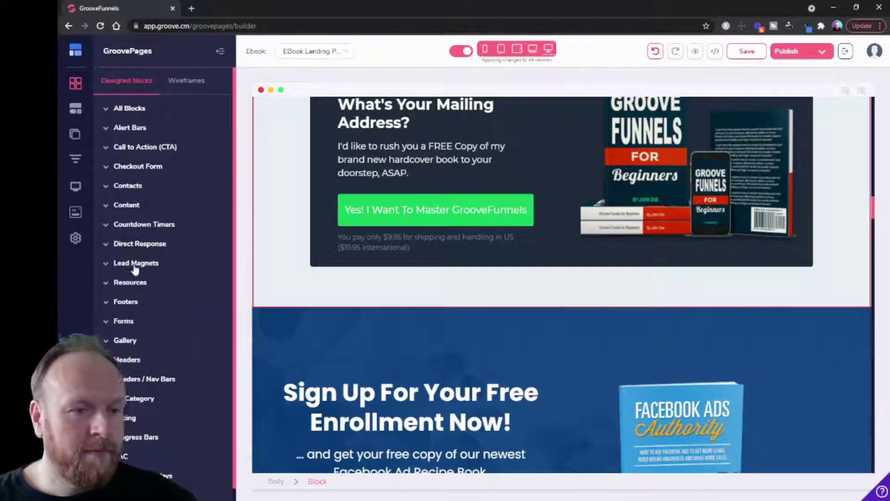
pyautogui.scroll(-2, 147, 292)
pyautogui.scroll(3, 182, 304)
pyautogui.scroll(-2, 183, 304)
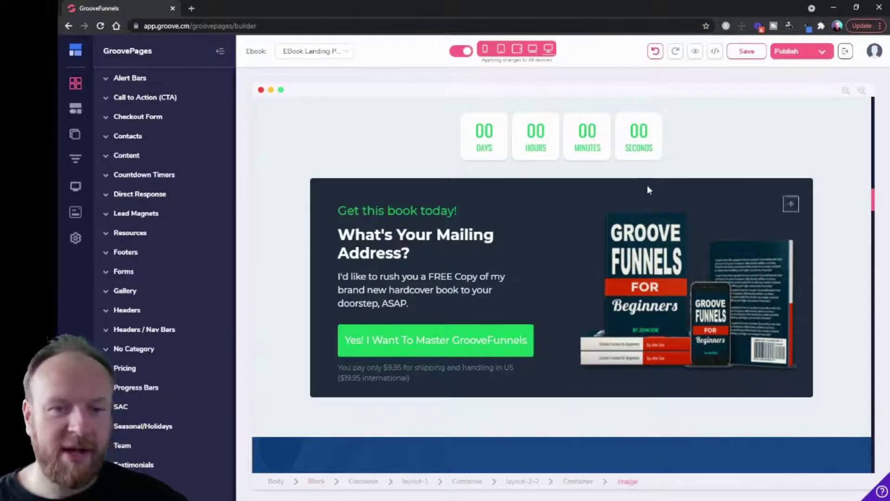
pyautogui.scroll(1, 539, 238)
pyautogui.scroll(-10, 543, 247)
pyautogui.scroll(15, 542, 248)
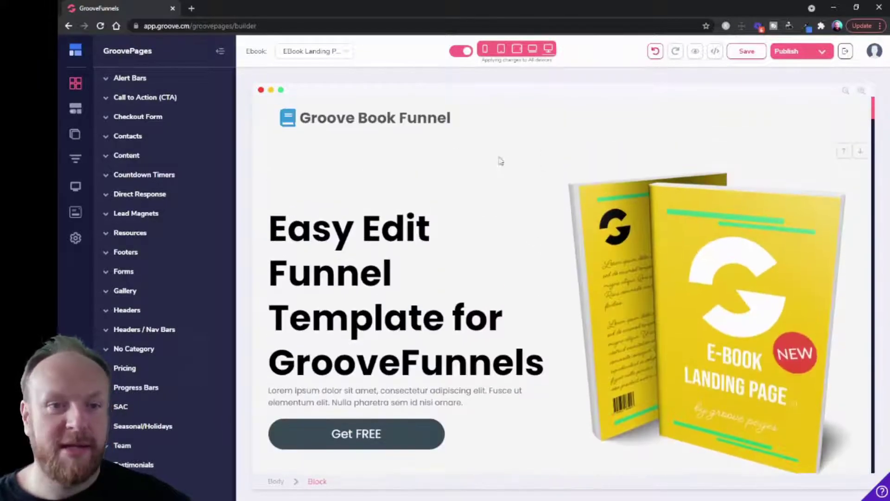
# - Insert the blue logoipsum navigation bar from Headers / Nav Bars above the page header, and compare its menu with the funnel's page list
pyautogui.click(131, 330)
pyautogui.scroll(-4, 148, 353)
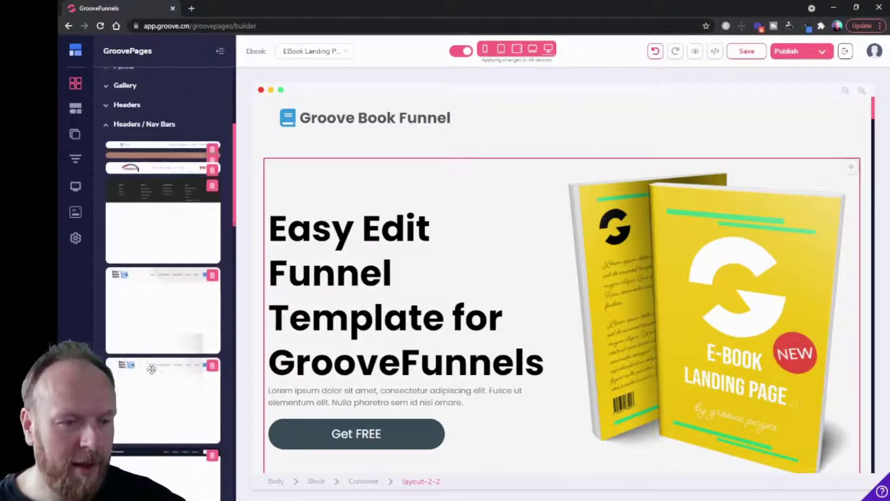
pyautogui.scroll(-5, 152, 368)
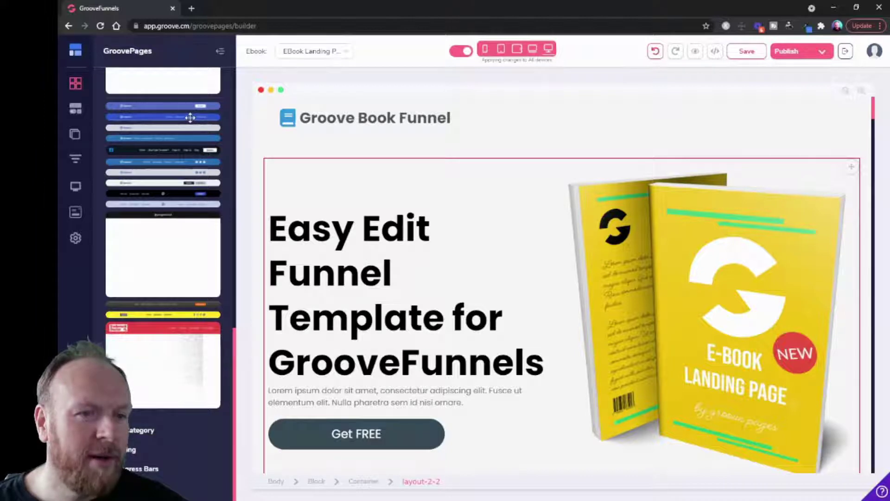
pyautogui.moveTo(173, 118); pyautogui.dragTo(545, 135)
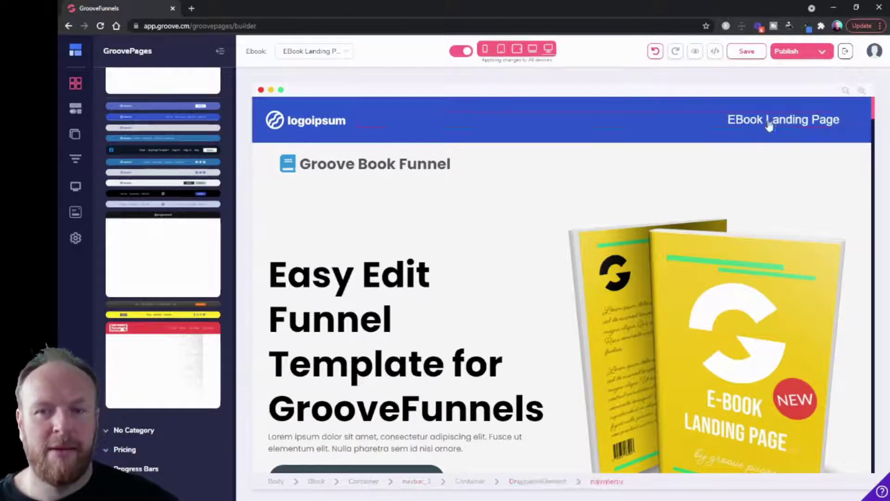
pyautogui.click(745, 128)
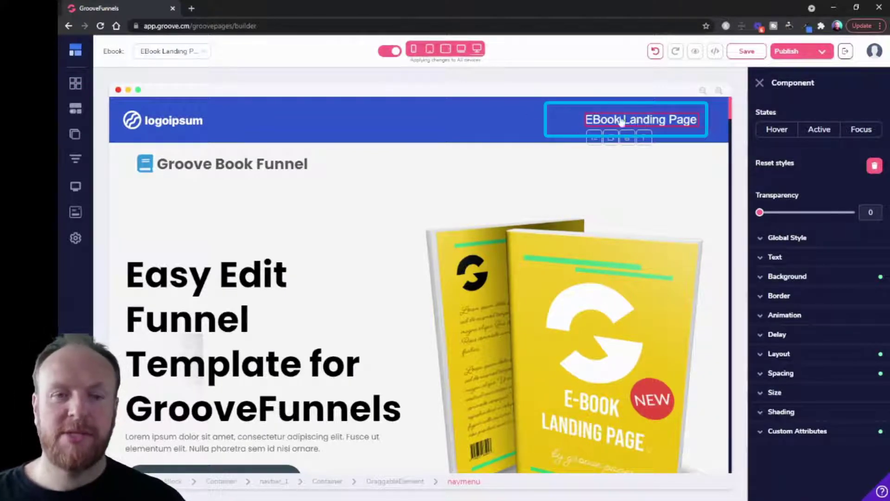
pyautogui.click(170, 52)
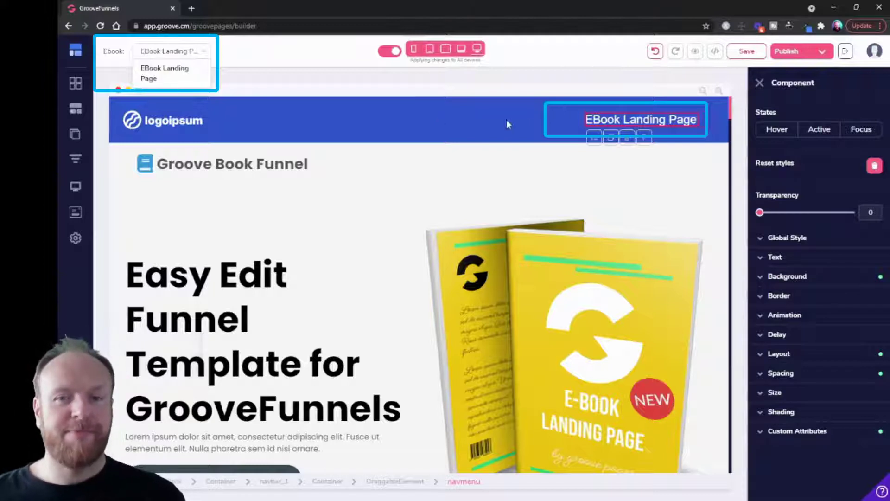
# - Browse all available wireframe blocks in the block library
pyautogui.click(77, 83)
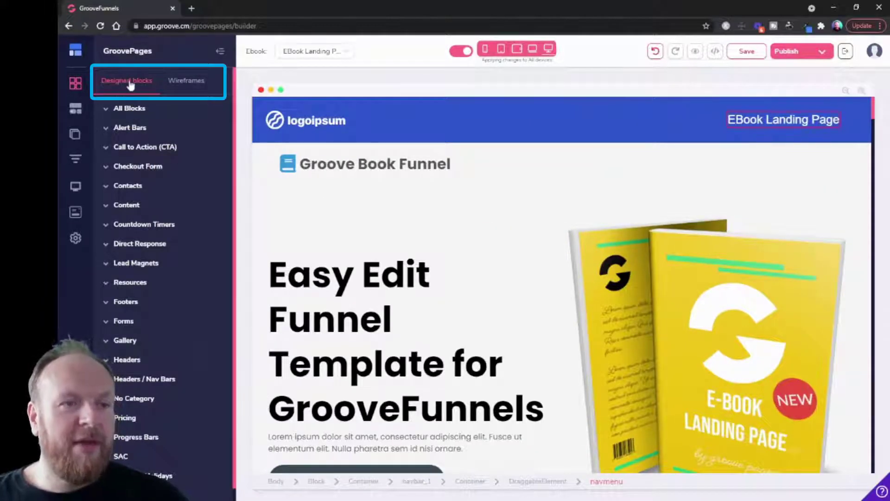
pyautogui.click(187, 83)
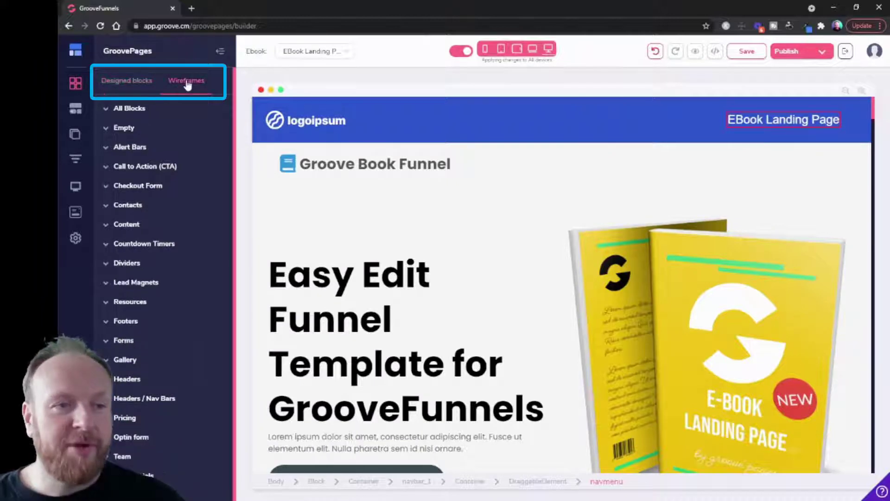
pyautogui.click(128, 110)
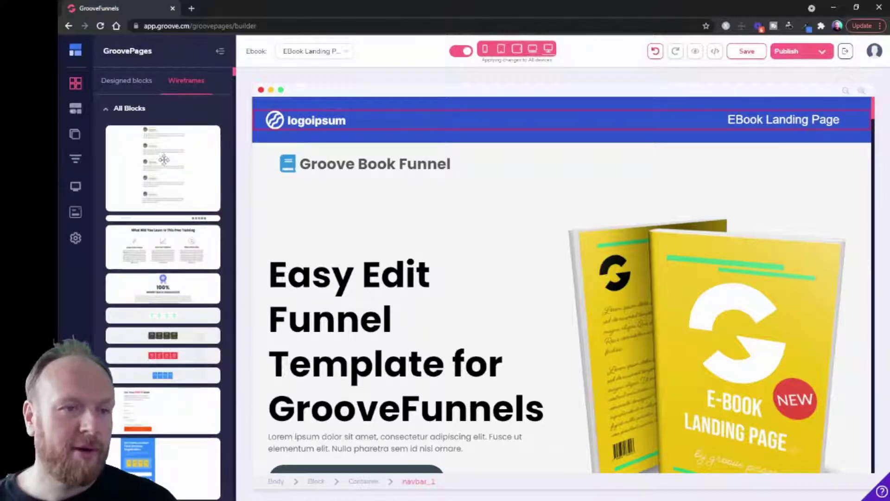
pyautogui.scroll(-10, 164, 160)
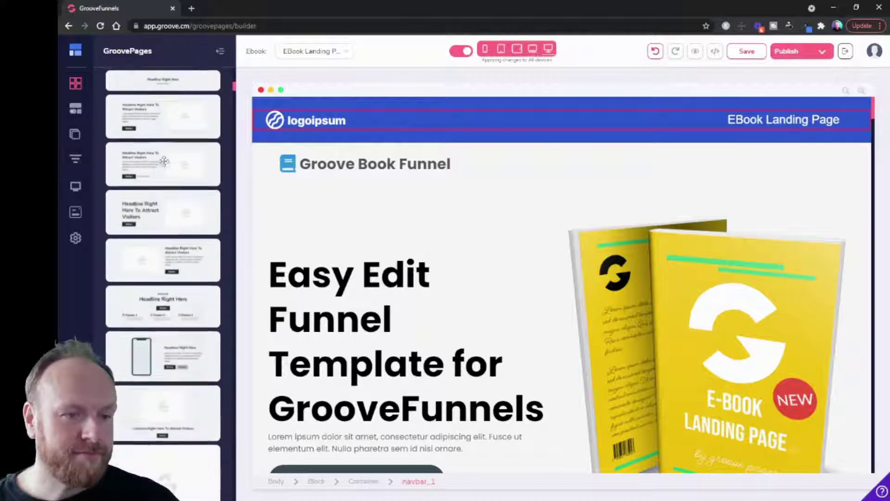
pyautogui.scroll(-5, 164, 160)
pyautogui.scroll(7, 163, 213)
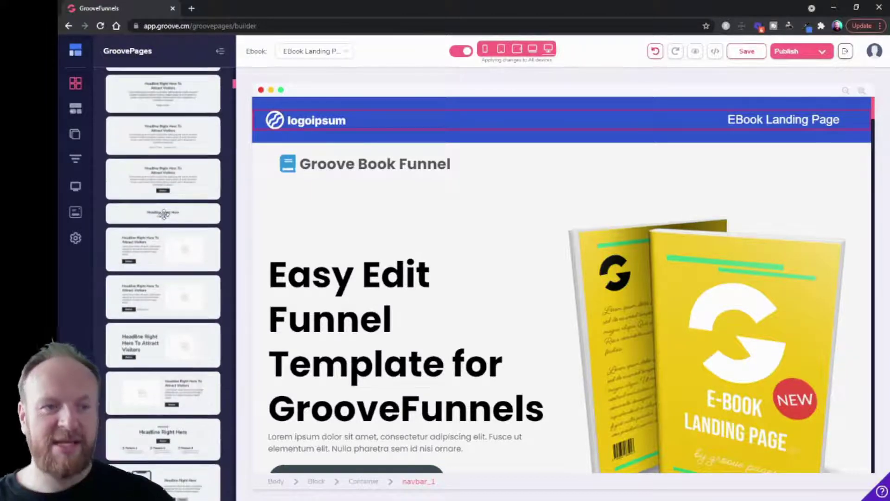
pyautogui.scroll(-4, 163, 213)
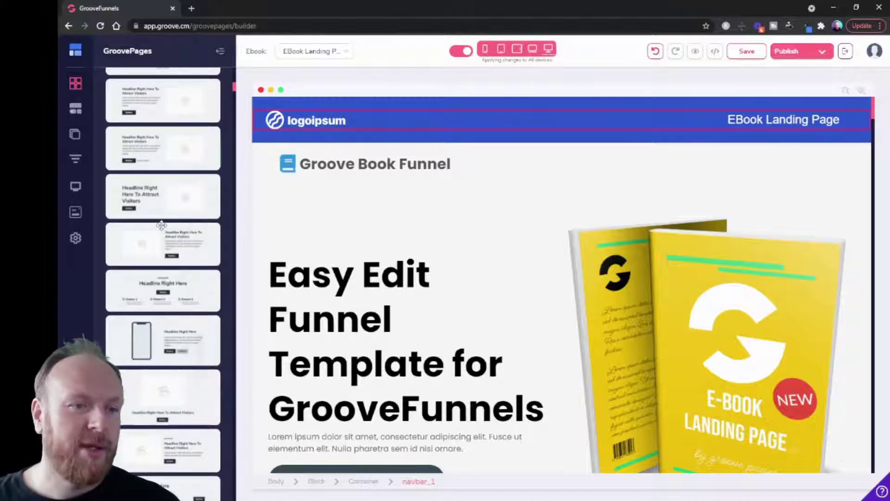
pyautogui.scroll(-3, 170, 224)
pyautogui.scroll(10, 170, 225)
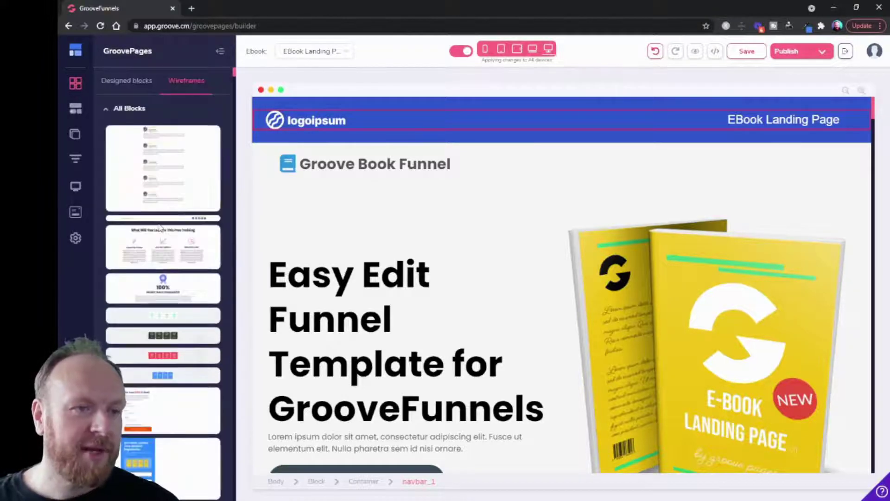
# - Collapse the All Blocks wireframe list and show the Countdown Timers wireframes
pyautogui.click(130, 111)
pyautogui.scroll(-1, 169, 215)
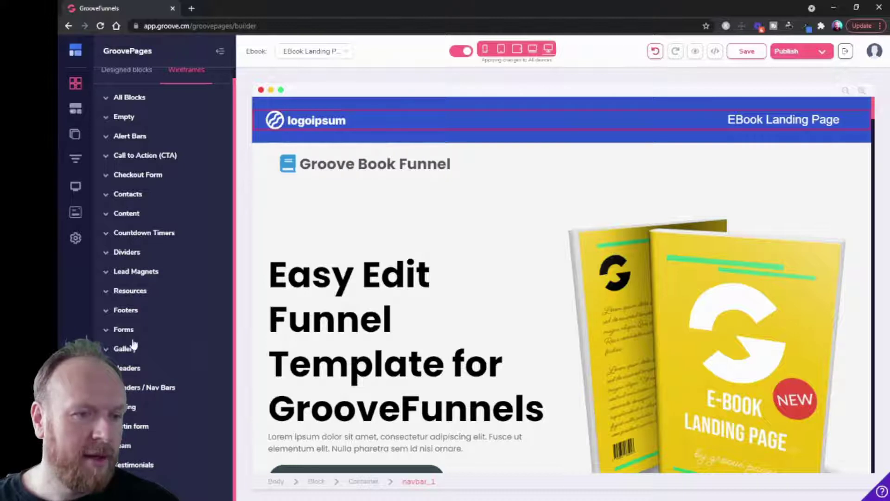
pyautogui.click(132, 232)
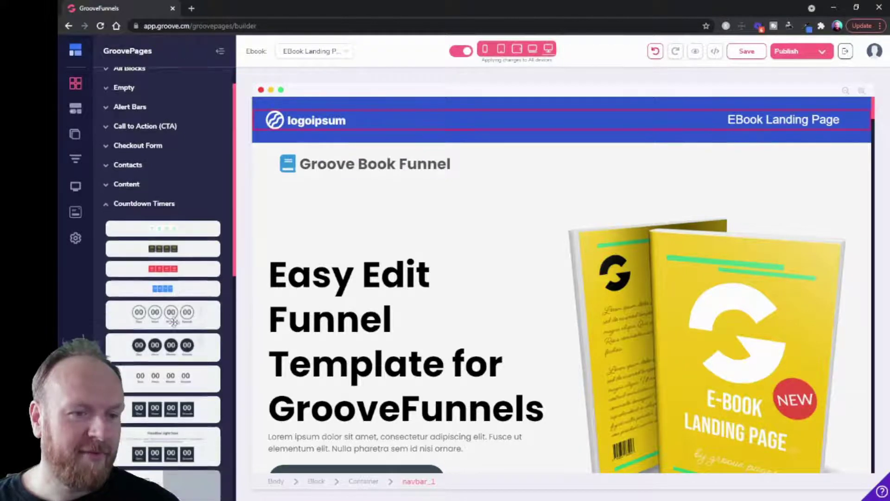
# - Insert the countdown timer wireframe with a headline, grey timer band and paragraph between the page header and the bonuses section
pyautogui.scroll(-3, 173, 321)
pyautogui.scroll(-3, 211, 297)
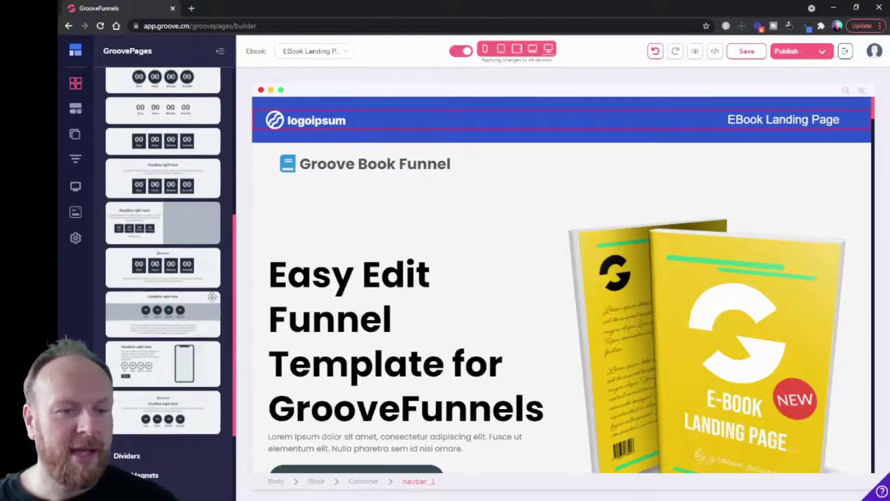
pyautogui.scroll(-5, 471, 322)
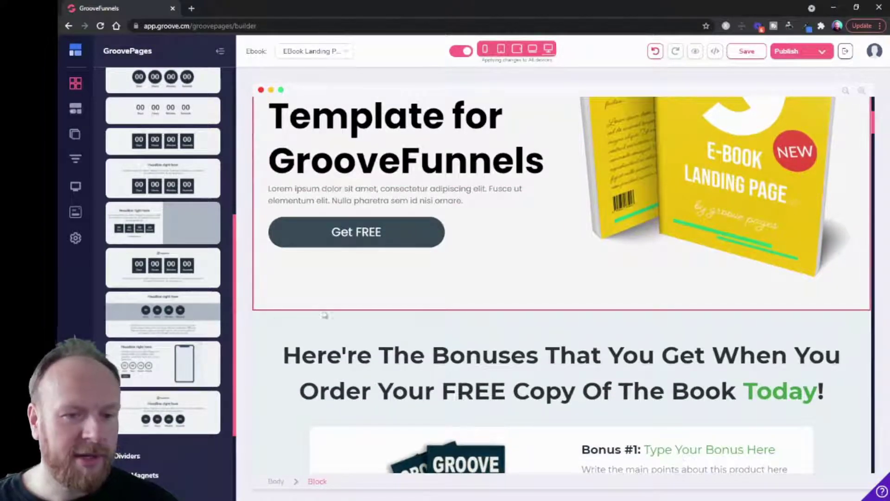
pyautogui.moveTo(325, 315); pyautogui.dragTo(465, 318)
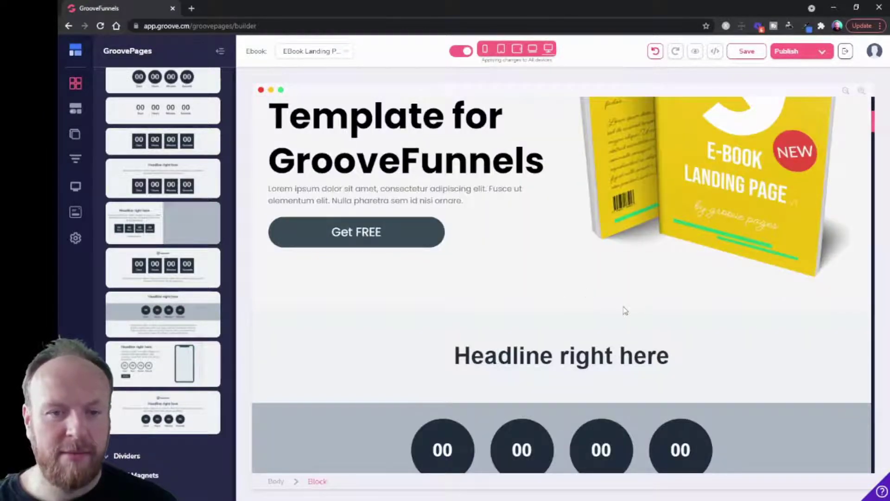
pyautogui.scroll(-5, 624, 312)
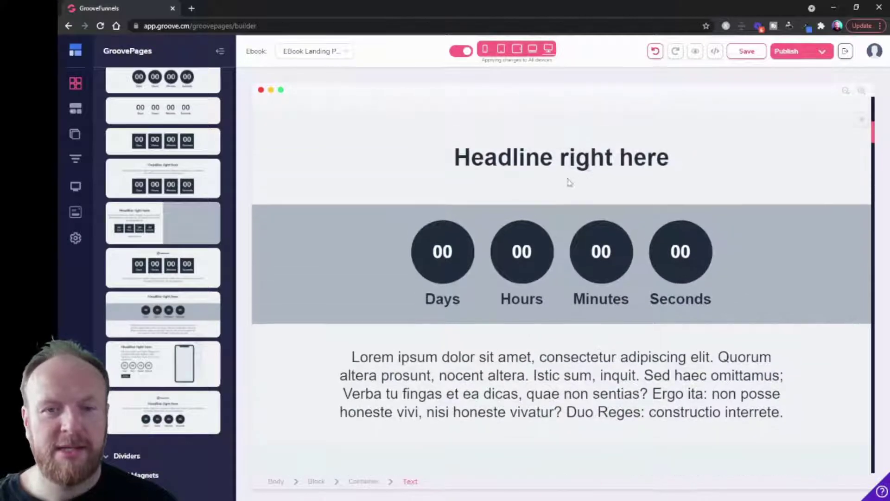
# - Select the countdown block's headline and its paragraph to examine their text settings
pyautogui.click(591, 159)
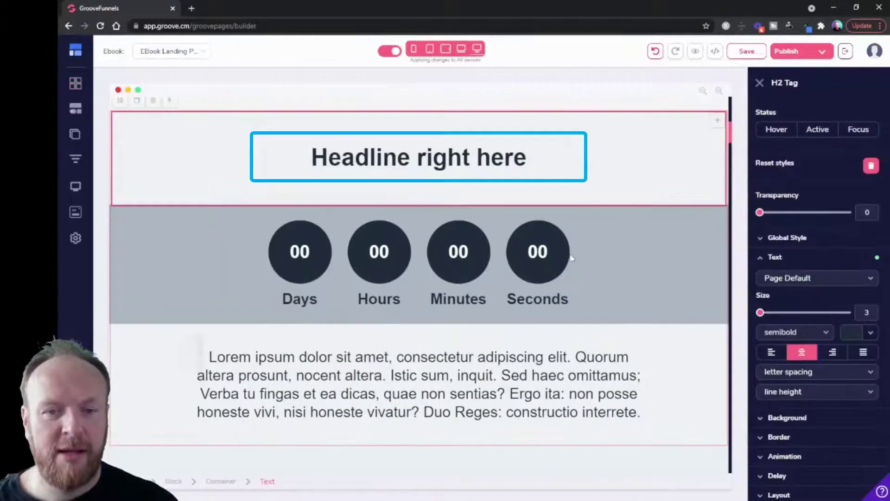
pyautogui.click(417, 257)
pyautogui.click(438, 387)
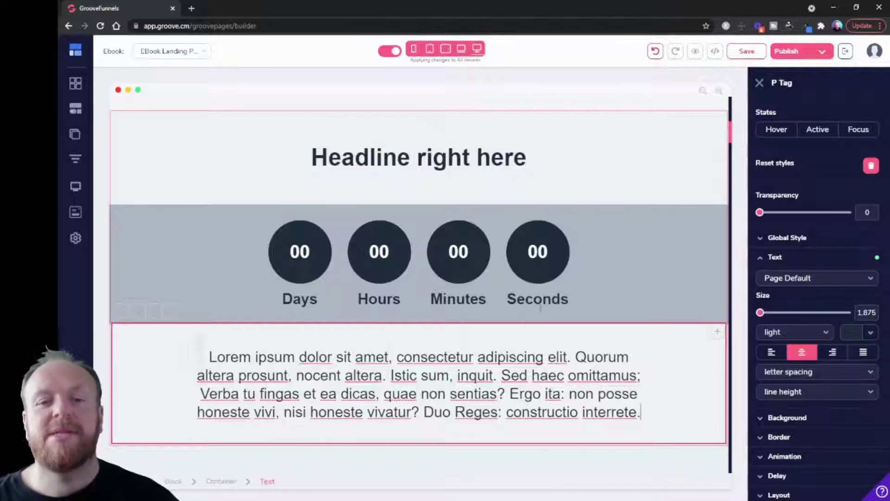
# - Insert the Gallery wireframe with a headline, one large image and four thumbnails below the countdown block
pyautogui.click(75, 83)
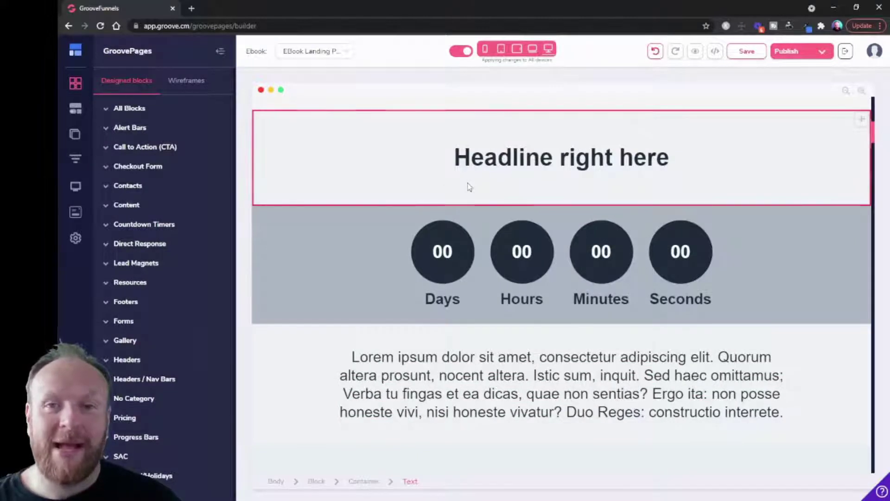
pyautogui.click(185, 81)
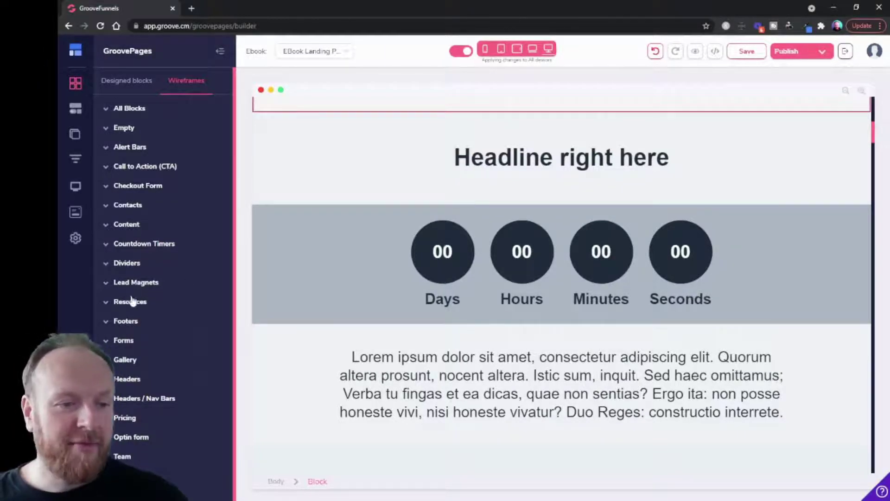
pyautogui.scroll(-1, 123, 315)
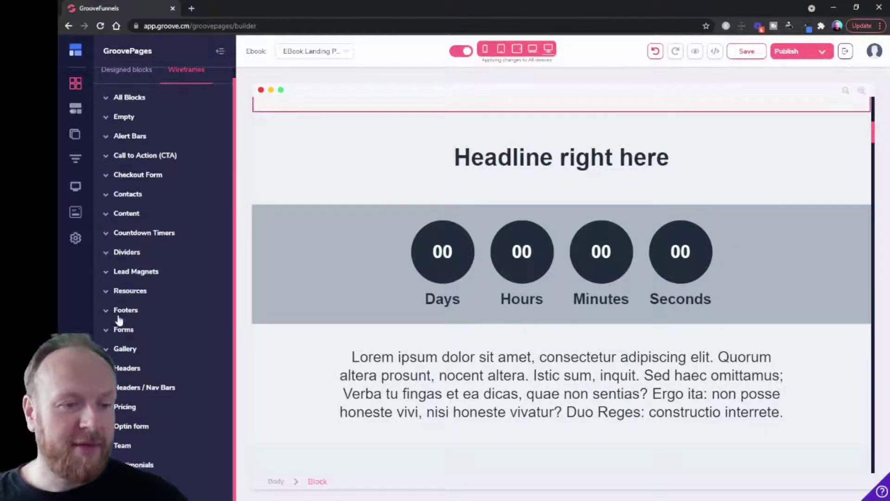
pyautogui.click(125, 349)
pyautogui.scroll(-5, 140, 324)
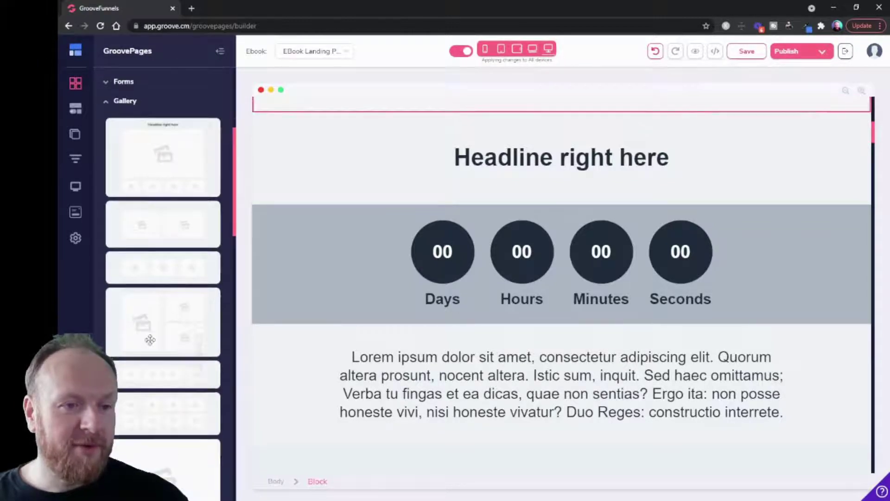
pyautogui.click(319, 229)
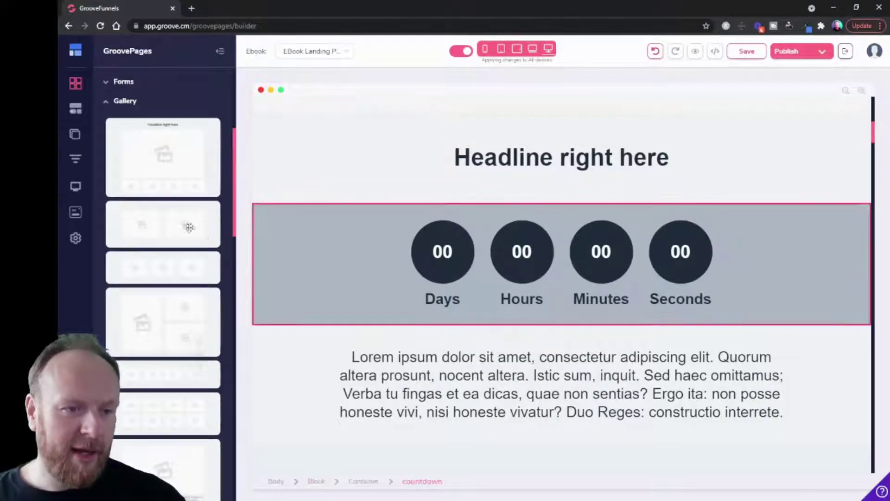
pyautogui.moveTo(155, 148); pyautogui.dragTo(587, 458)
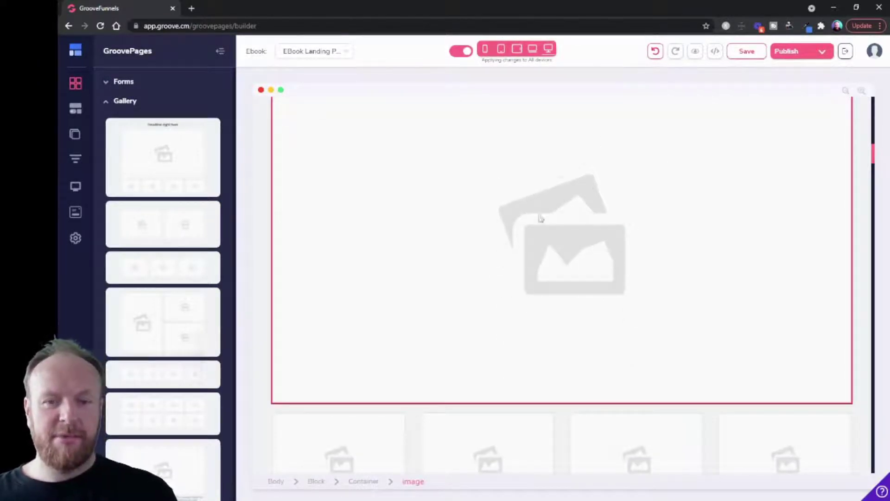
# - Select the gallery's large image placeholder and look over its settings and the thumbnail row beneath it
pyautogui.click(617, 264)
pyautogui.scroll(-3, 509, 262)
pyautogui.scroll(-2, 509, 262)
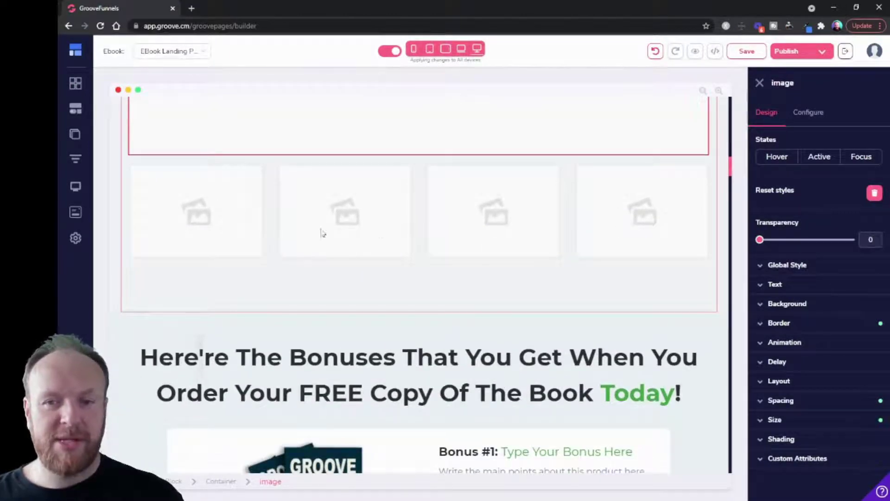
pyautogui.scroll(4, 304, 269)
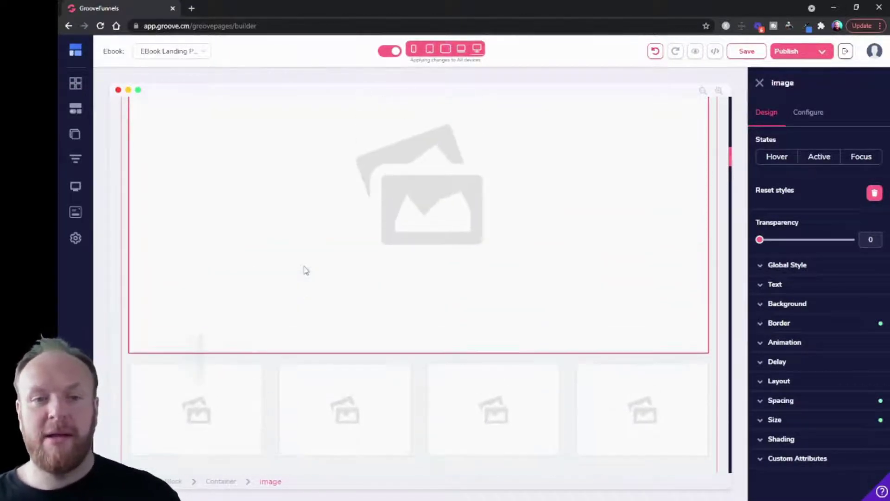
# - Show the page elements library and look over its Layout elements, from columns to dividers
pyautogui.click(75, 83)
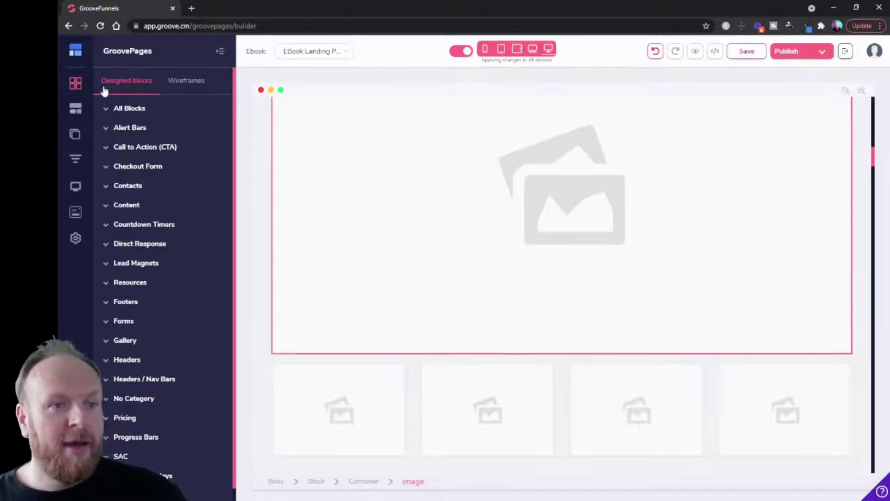
pyautogui.click(77, 110)
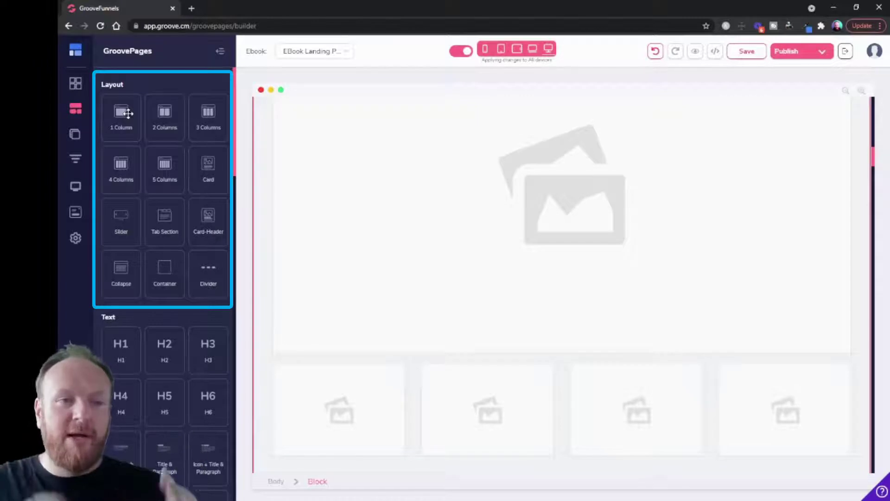
pyautogui.click(405, 221)
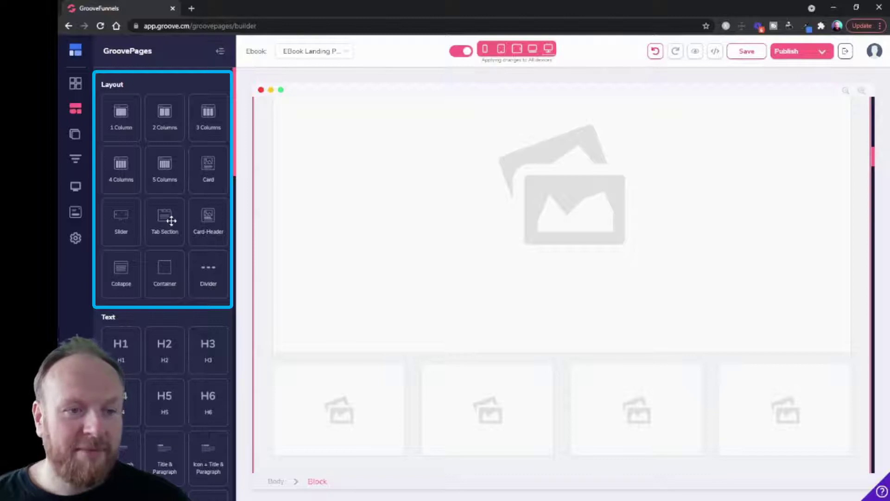
pyautogui.scroll(-1, 170, 221)
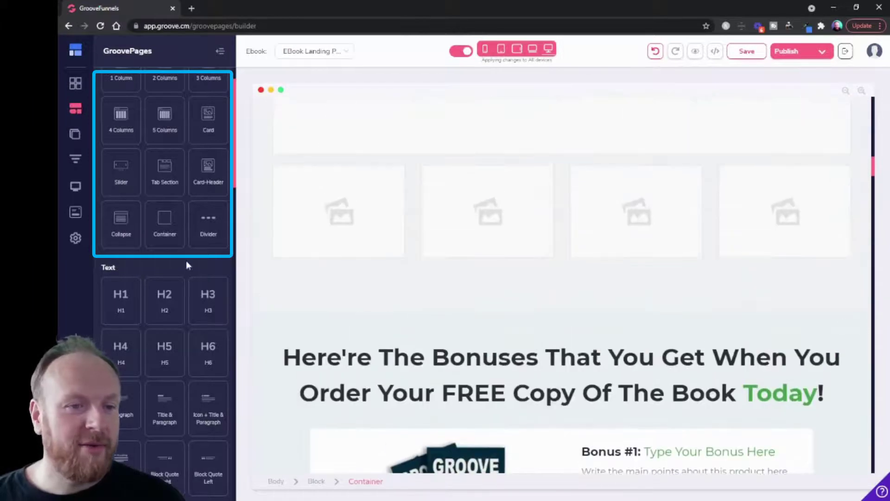
# - Insert a Collapse element in the page header between the intro paragraph and the Get FREE button
pyautogui.moveTo(121, 222); pyautogui.dragTo(357, 280)
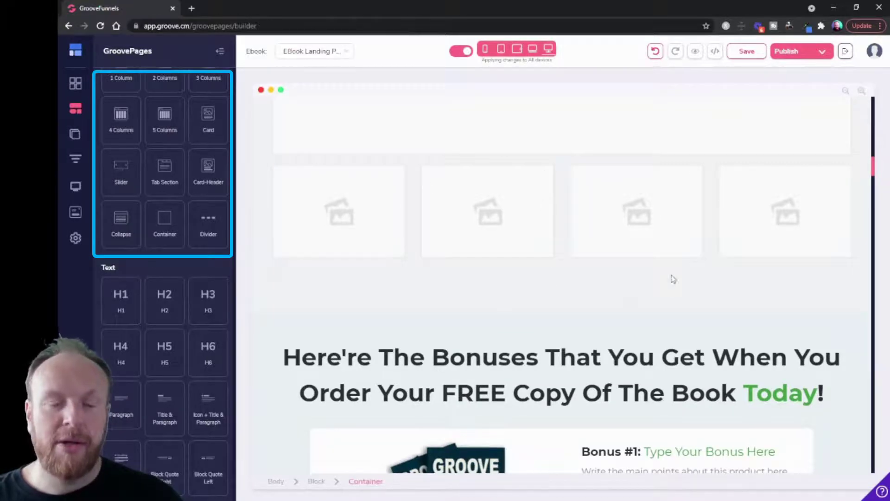
pyautogui.scroll(15, 671, 279)
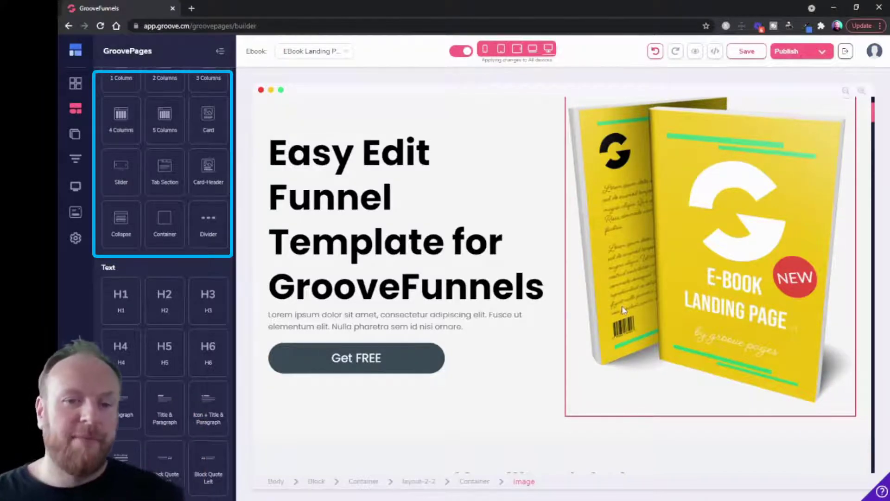
pyautogui.scroll(3, 308, 426)
pyautogui.scroll(-2, 577, 187)
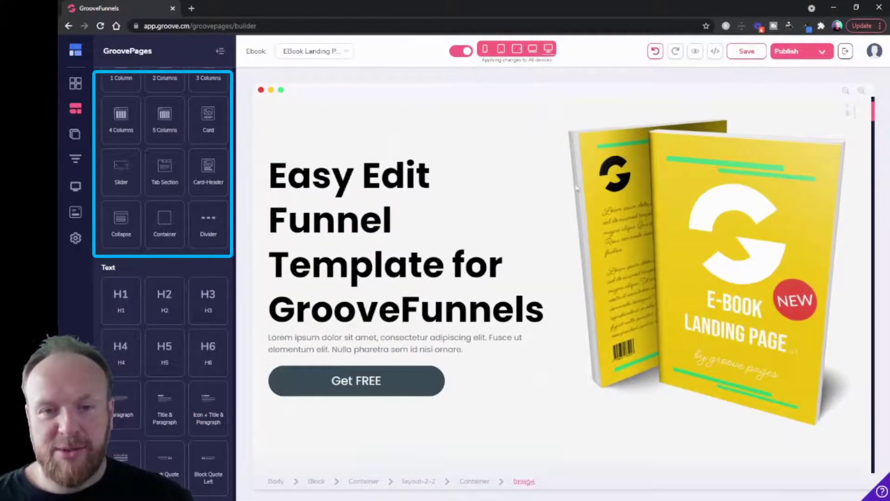
pyautogui.scroll(2, 343, 189)
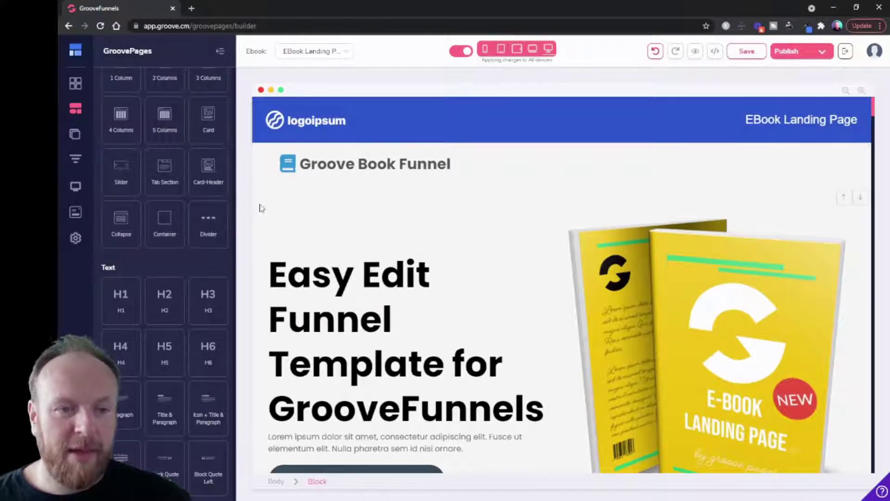
pyautogui.click(306, 197)
pyautogui.scroll(-3, 487, 205)
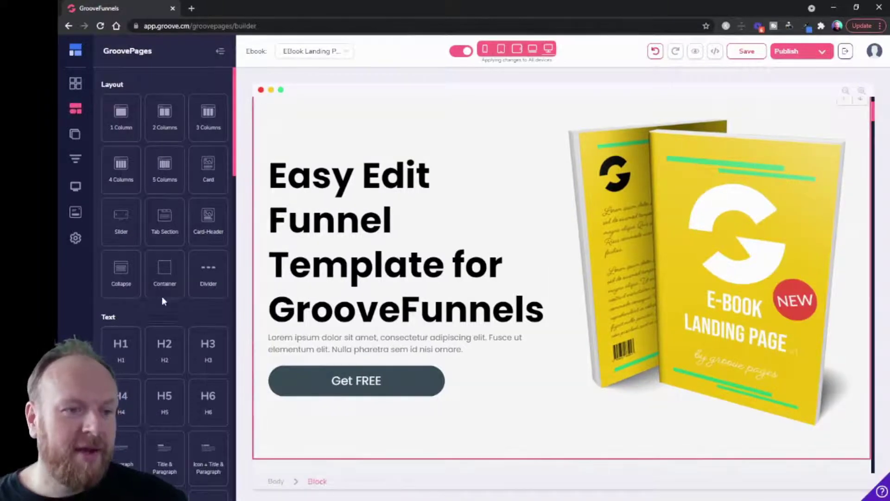
pyautogui.moveTo(216, 295); pyautogui.dragTo(391, 403)
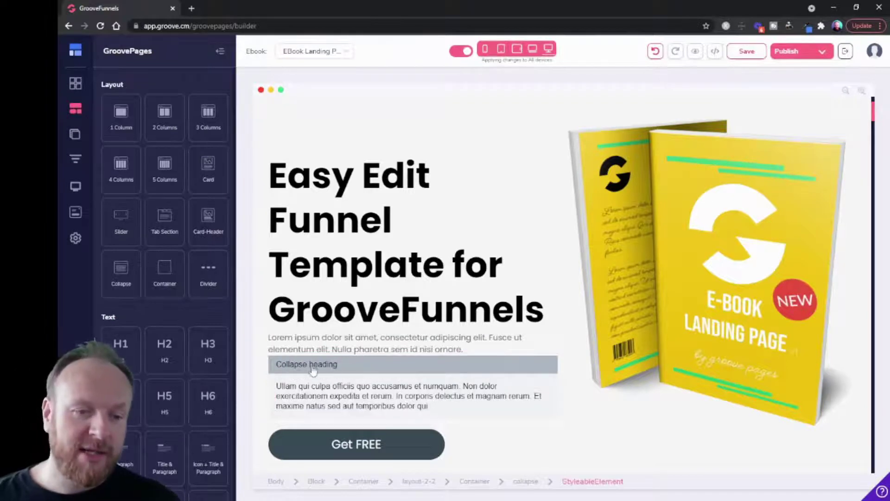
# - Set the Collapse element's heading text to "Read More" and update it
pyautogui.click(364, 365)
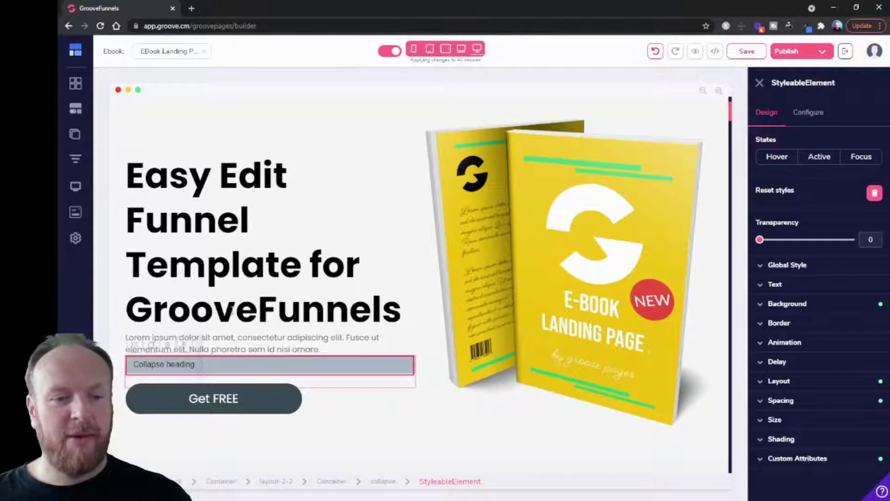
pyautogui.click(811, 117)
pyautogui.tripleClick(806, 160)
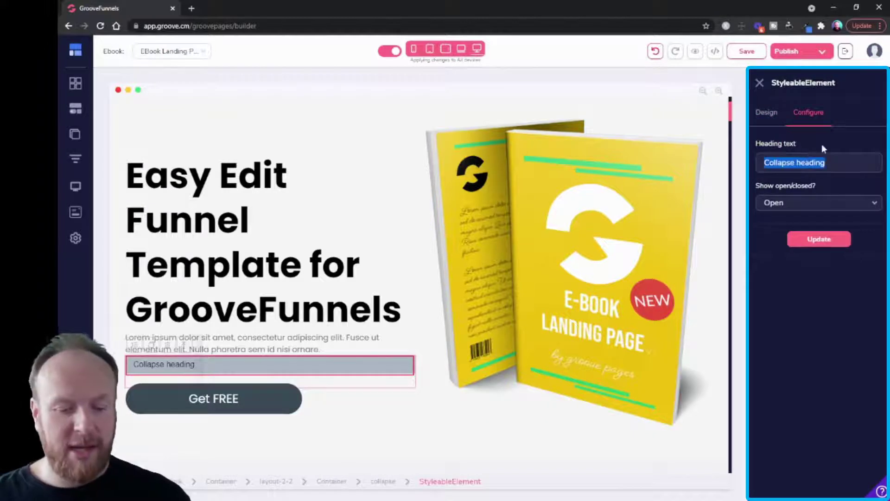
pyautogui.write('Read More')
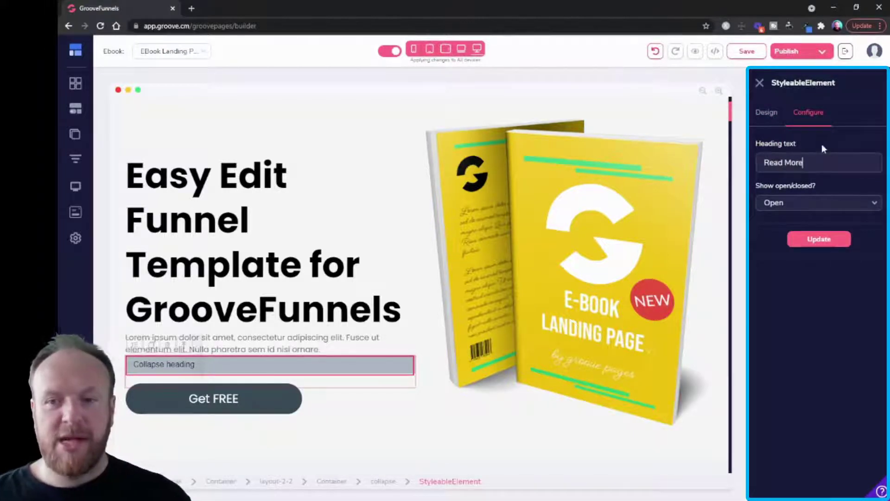
pyautogui.click(817, 240)
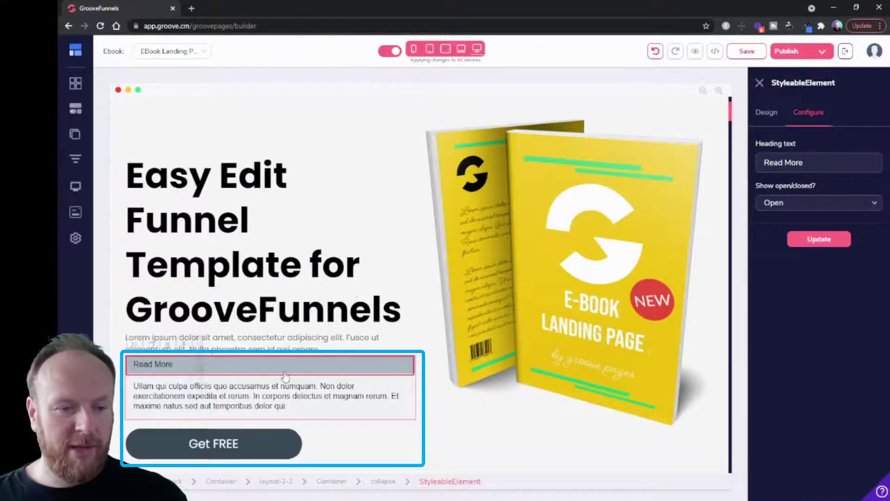
# - Test the Read More section by closing and reopening its content
pyautogui.click(287, 366)
pyautogui.click(287, 369)
pyautogui.click(288, 369)
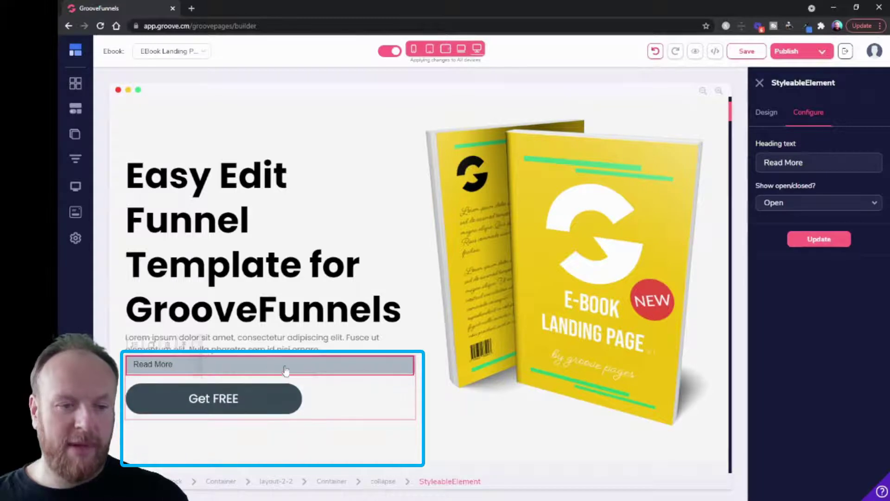
pyautogui.click(271, 366)
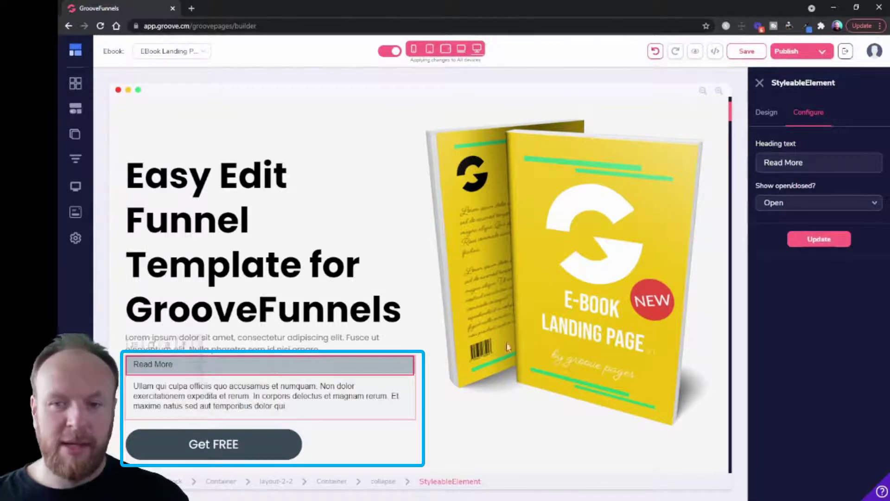
# - Place the text cursor in the Read More section's body paragraph to check that it is editable
pyautogui.click(250, 395)
pyautogui.click(249, 395)
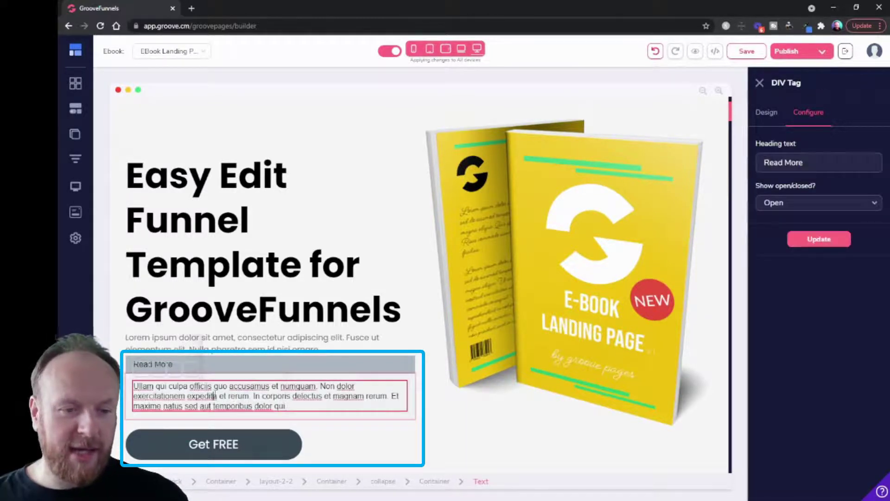
pyautogui.tripleClick(249, 395)
pyautogui.click(249, 395)
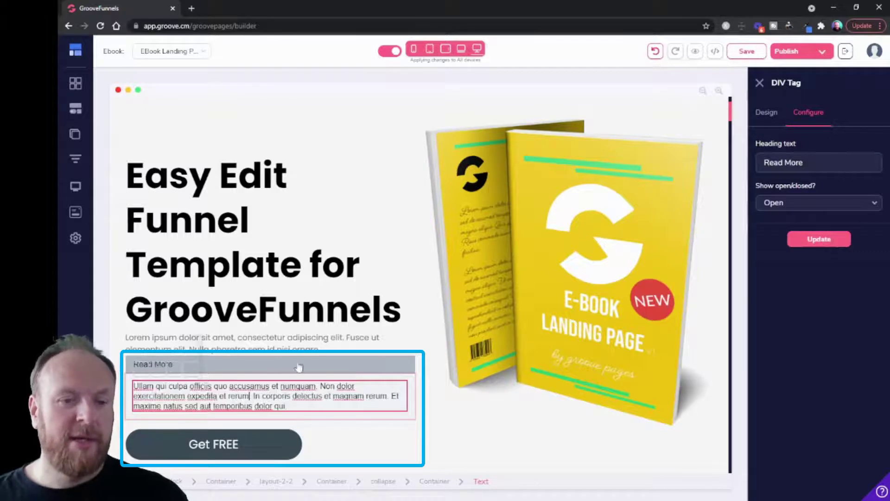
# - Close the Read More section and view its heading's design settings before returning to the Layout elements
pyautogui.click(360, 366)
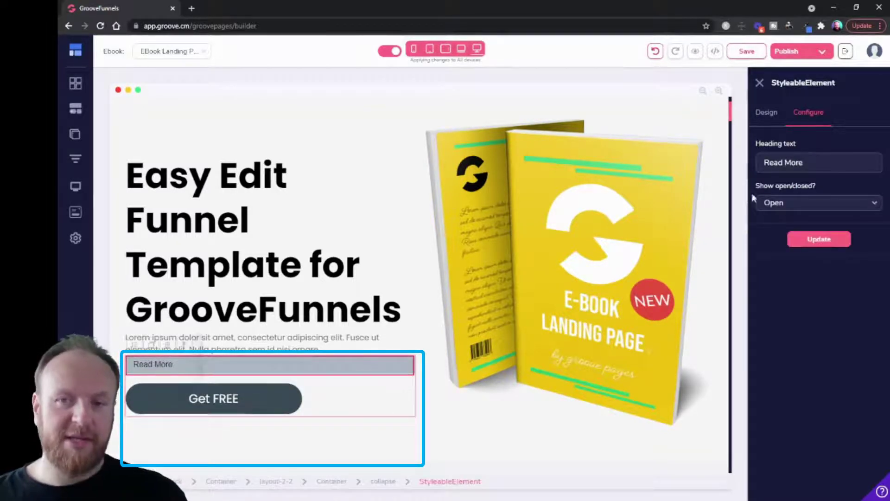
pyautogui.click(756, 116)
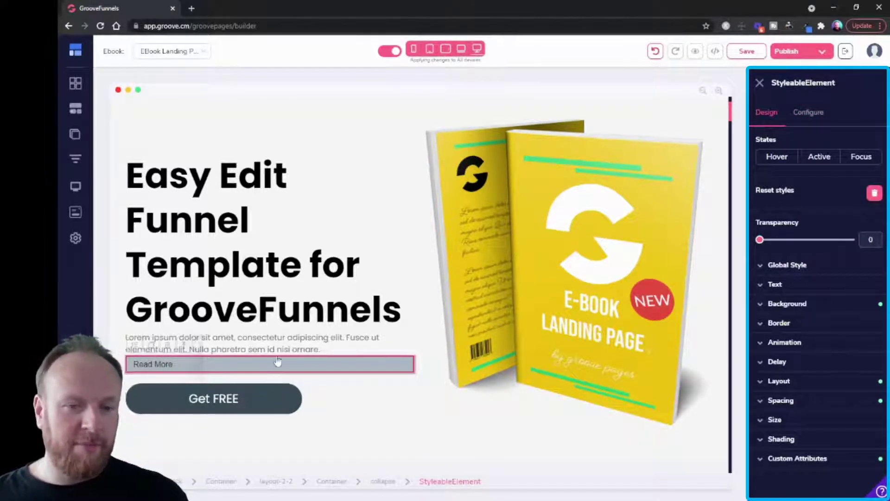
pyautogui.click(75, 108)
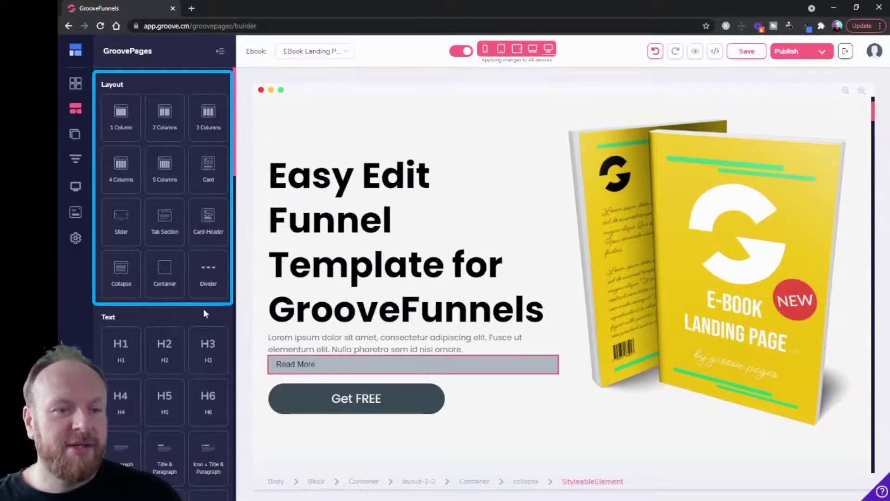
# - Add a Divider element between the "Headline right here" heading and the countdown timer, and select it
pyautogui.scroll(-3, 391, 320)
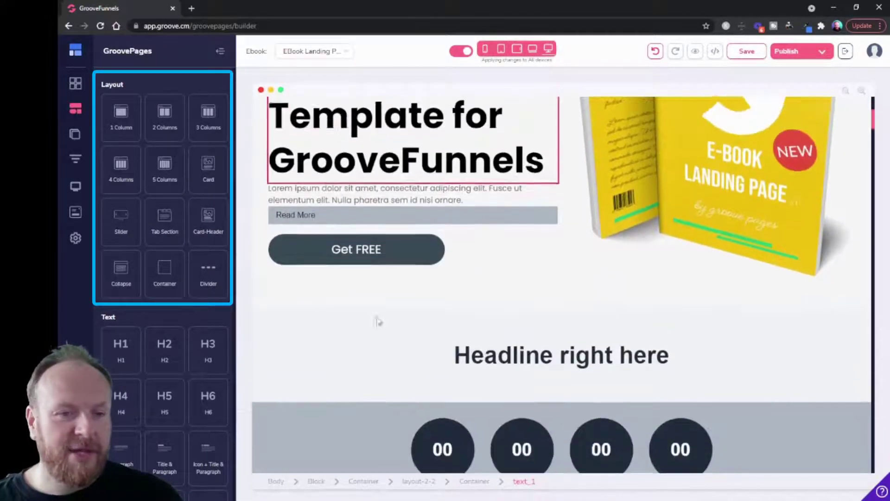
pyautogui.moveTo(208, 267); pyautogui.dragTo(476, 319)
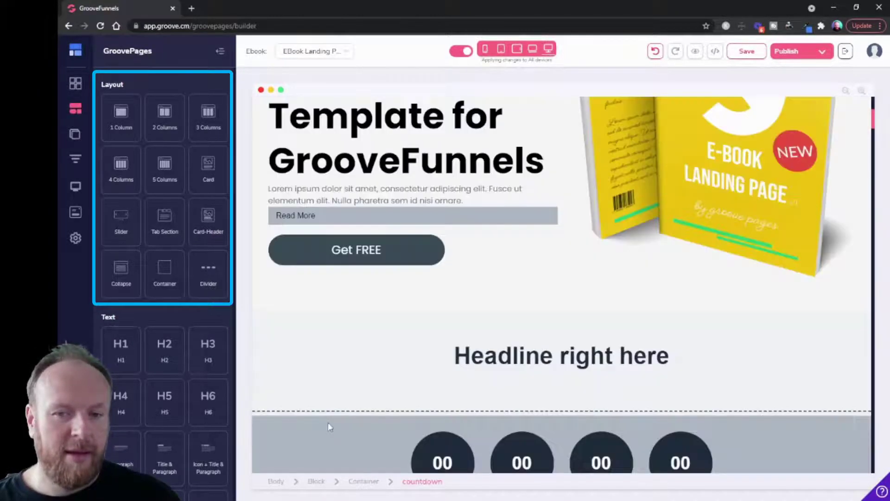
pyautogui.click(420, 413)
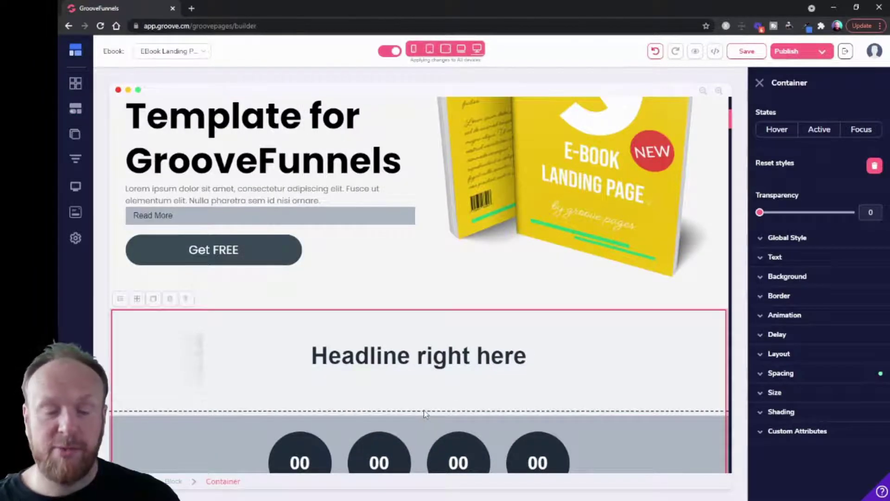
pyautogui.click(424, 412)
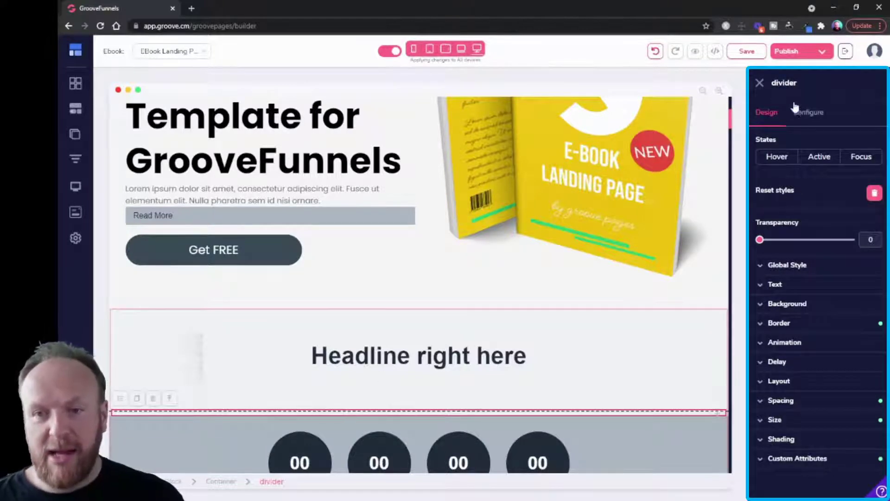
# - Set the divider's appearance to Solid, apply the update and return to its design settings
pyautogui.click(806, 112)
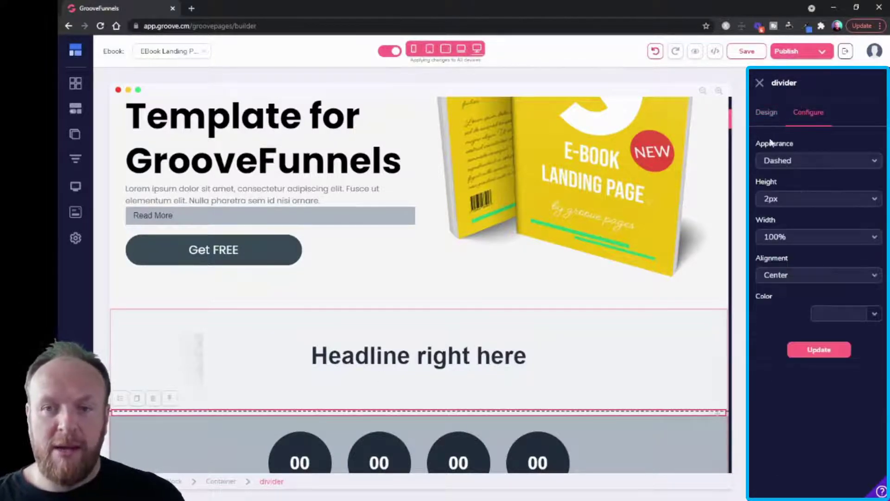
pyautogui.click(792, 160)
pyautogui.click(791, 196)
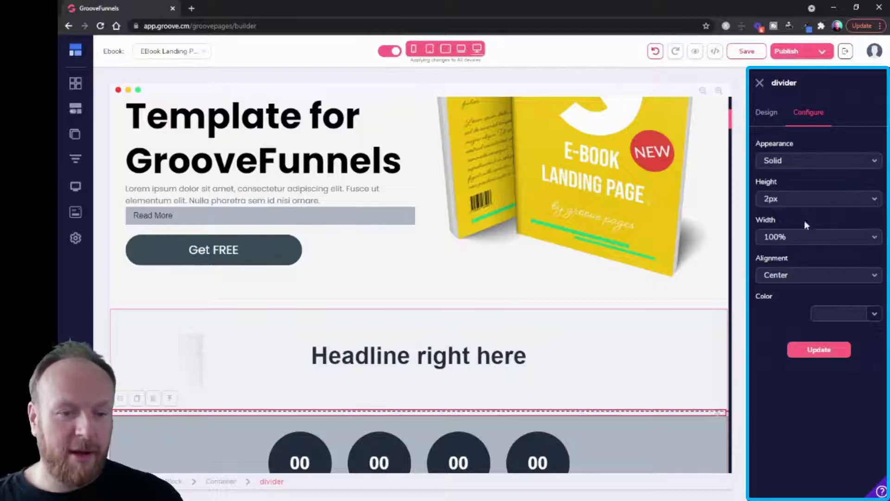
pyautogui.click(815, 352)
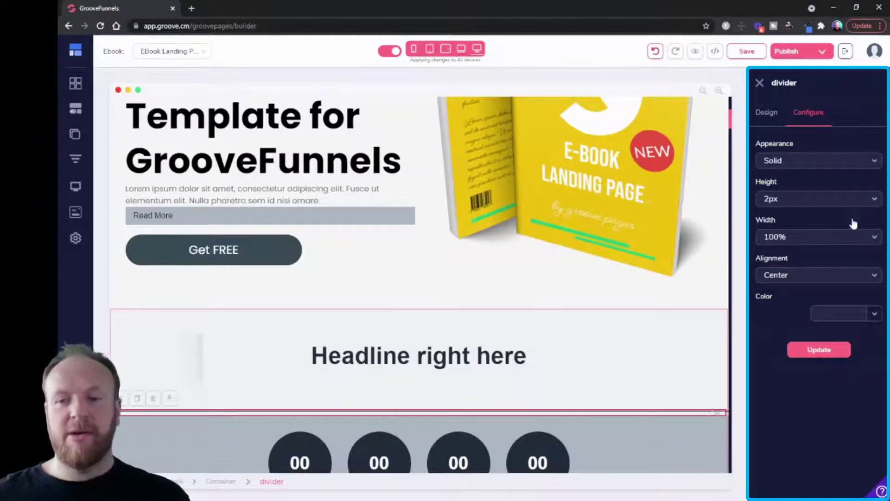
pyautogui.click(766, 112)
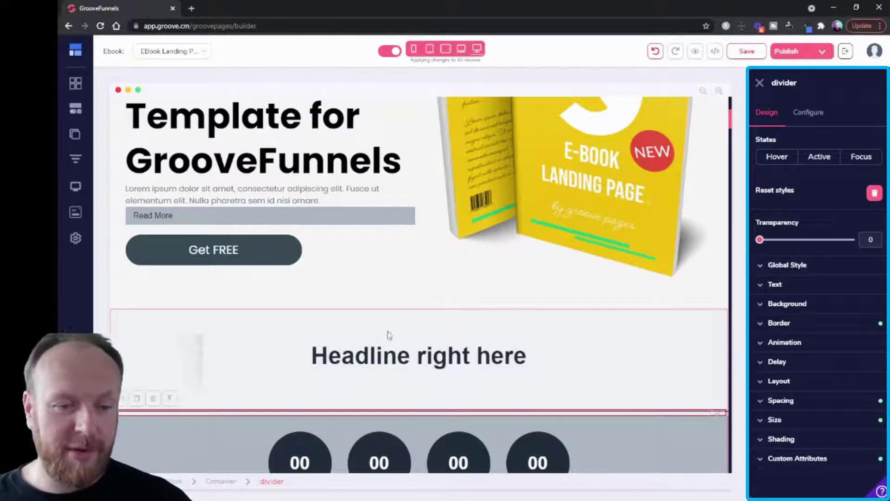
# - Add a Paragraph text element directly below the "Easy Edit Funnel Template for GrooveFunnels" heading
pyautogui.scroll(-2, 294, 348)
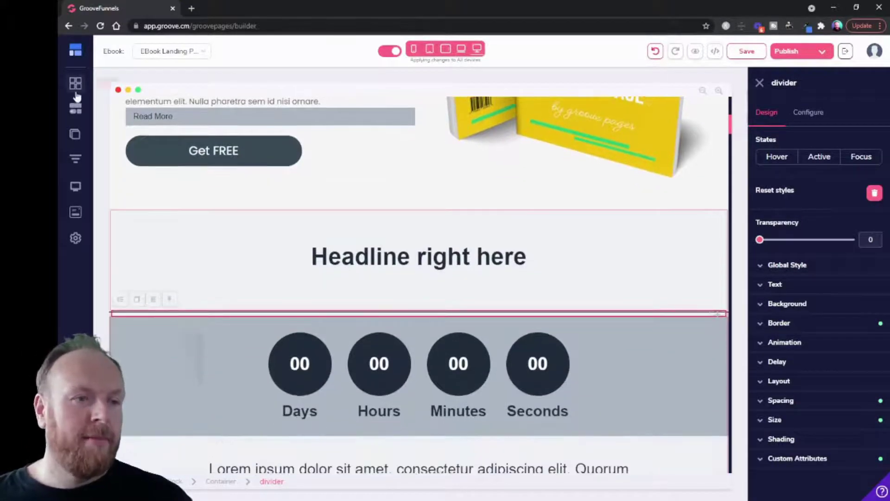
pyautogui.click(75, 107)
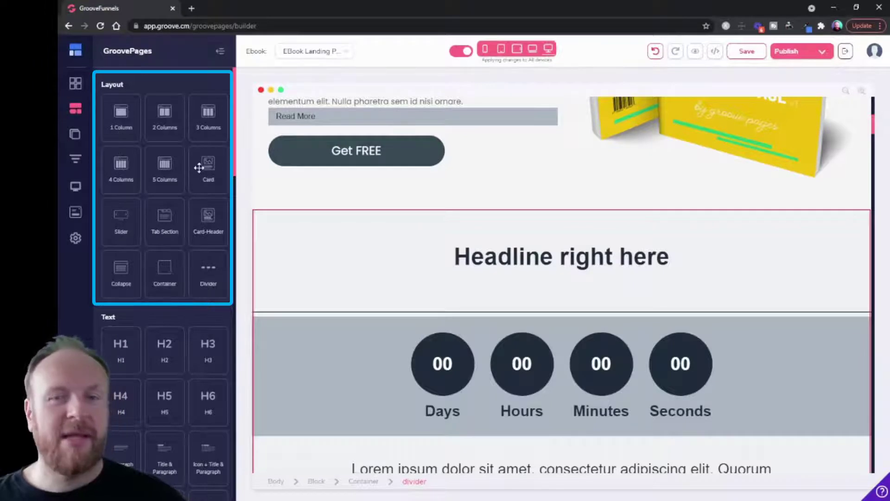
pyautogui.scroll(-5, 198, 203)
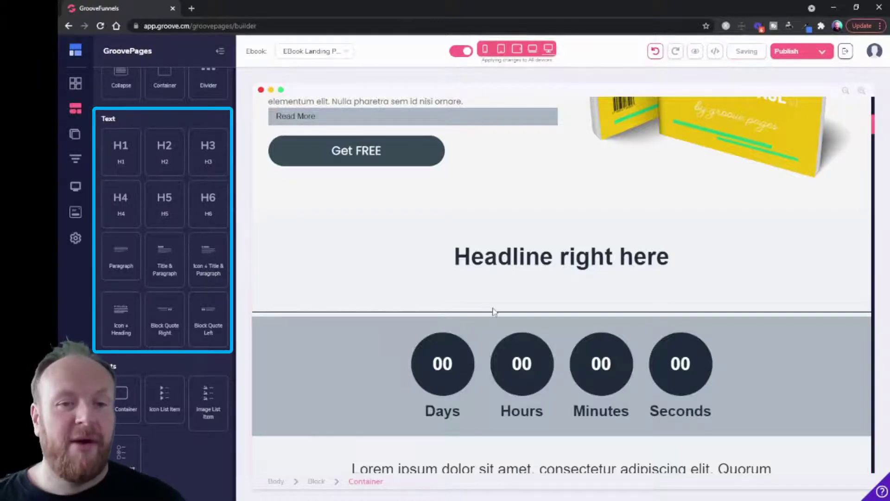
pyautogui.scroll(7, 494, 310)
pyautogui.scroll(-4, 494, 310)
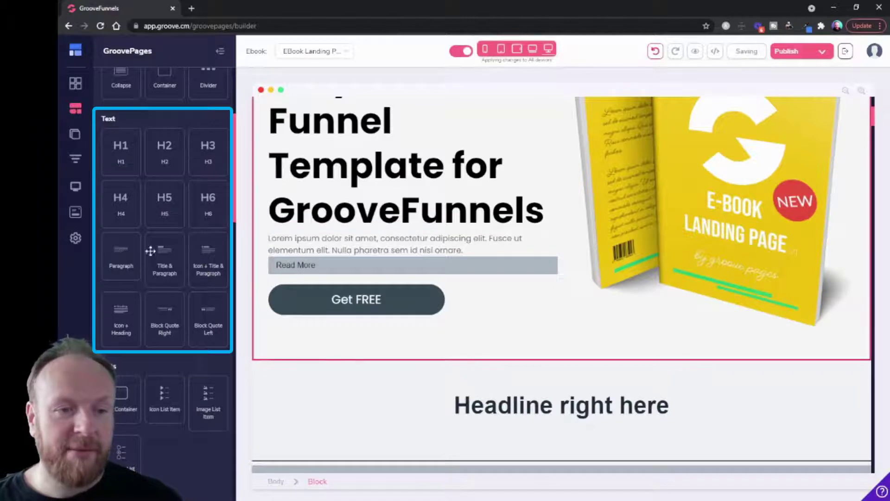
pyautogui.moveTo(150, 251); pyautogui.dragTo(369, 238)
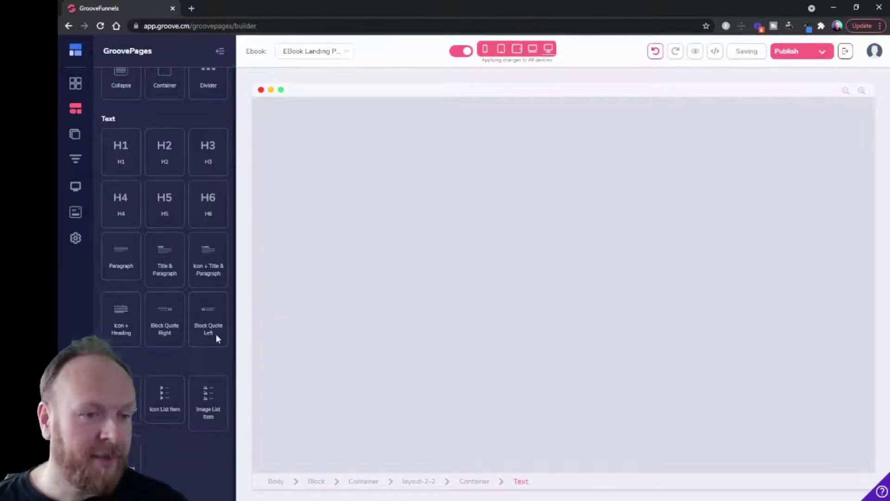
# - View the main heading's H2 text design settings and return to the page elements
pyautogui.scroll(-4, 155, 280)
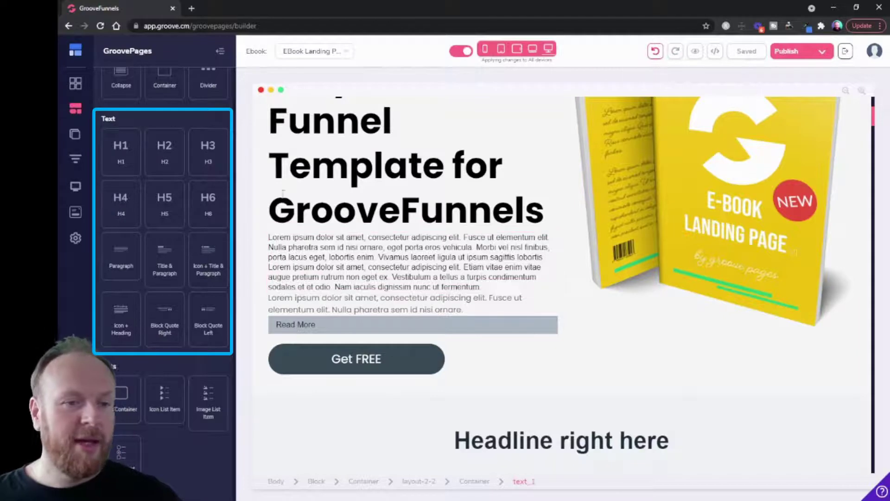
pyautogui.click(333, 170)
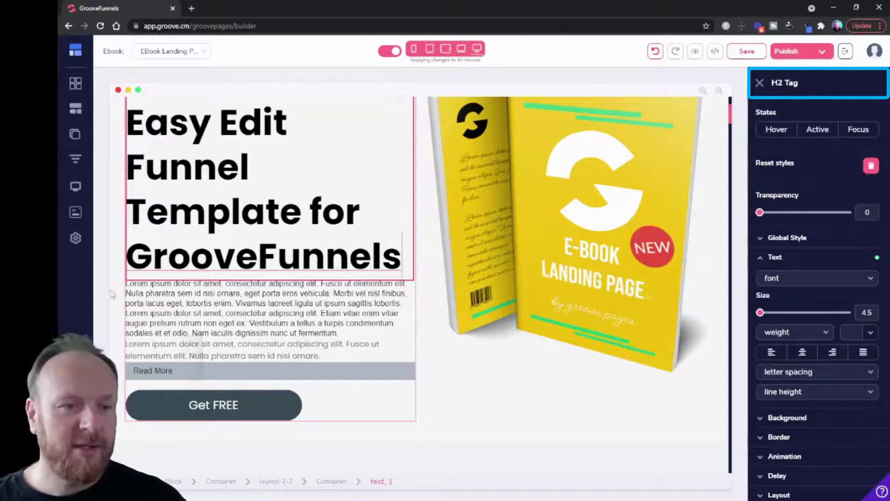
pyautogui.click(75, 108)
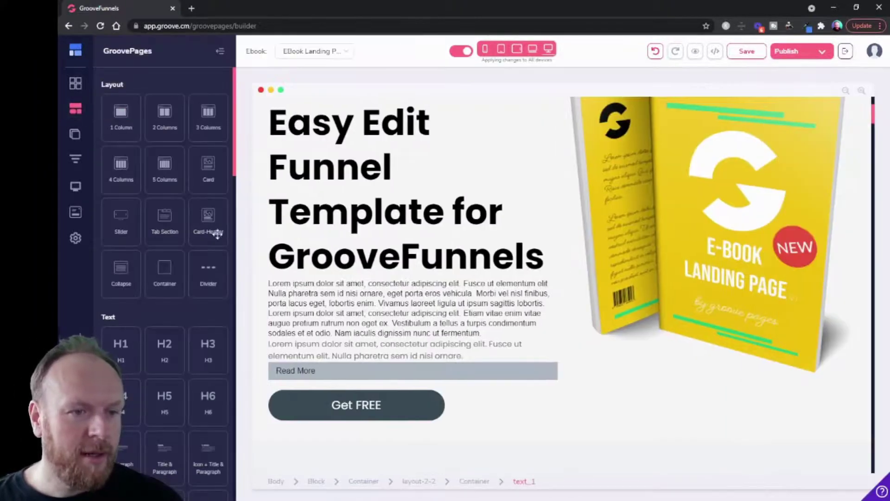
# - Add an Icon + Title & Paragraph element below the author's name in the About Author section
pyautogui.scroll(-6, 217, 234)
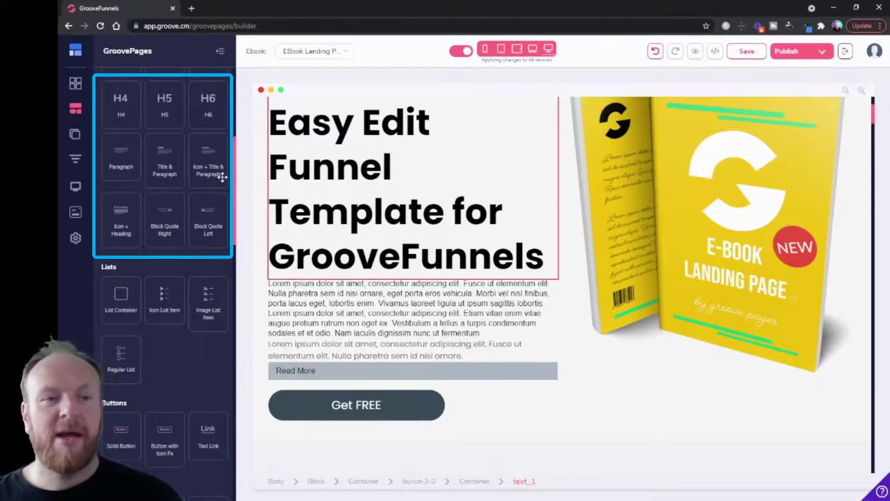
pyautogui.scroll(-10, 398, 272)
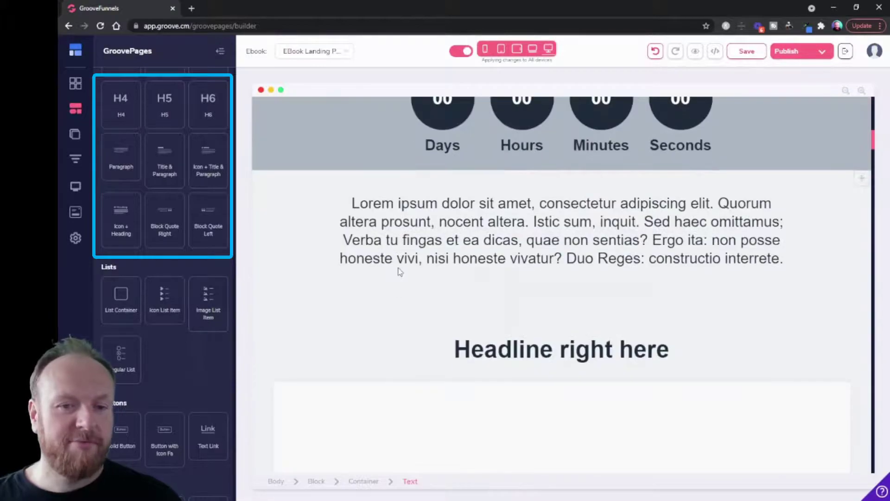
pyautogui.scroll(-15, 400, 272)
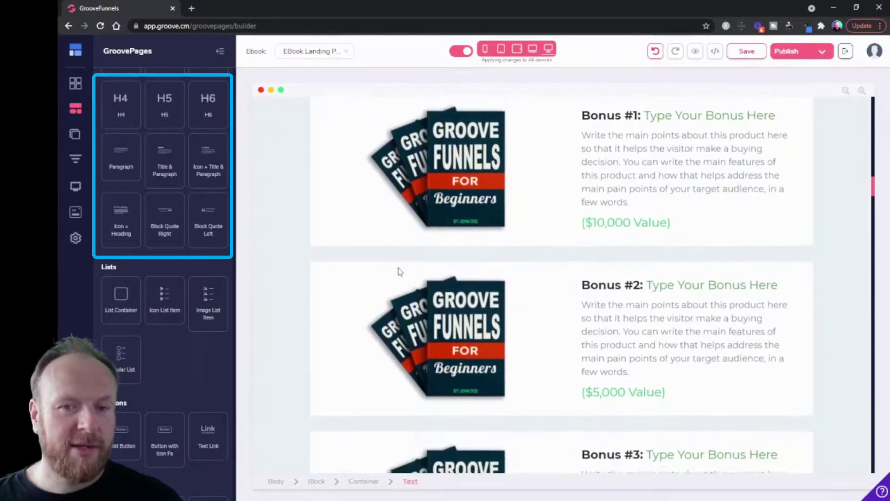
pyautogui.scroll(-20, 400, 272)
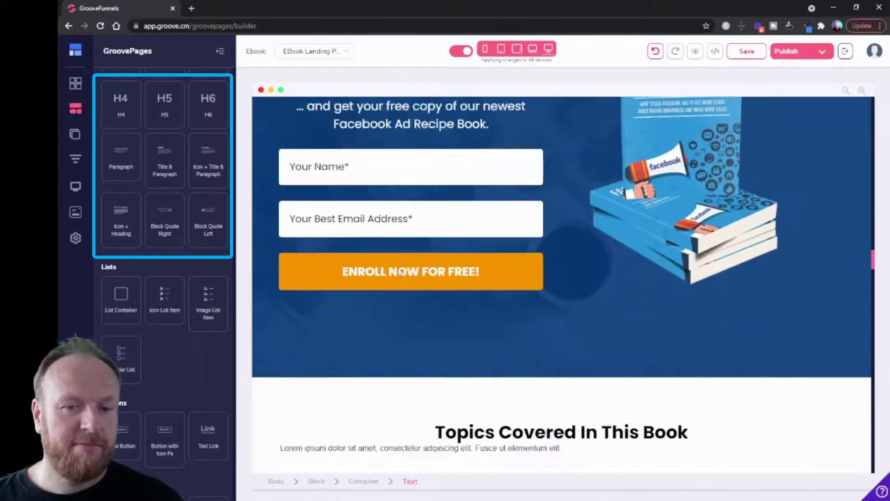
pyautogui.scroll(-15, 400, 272)
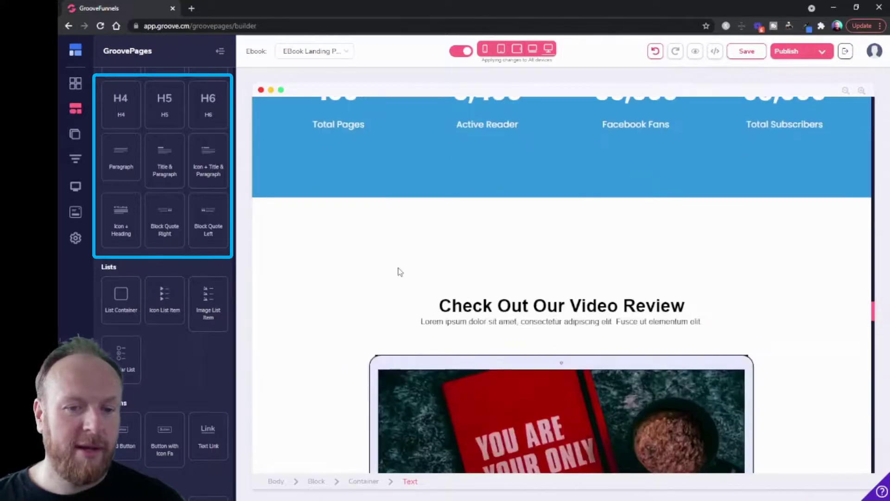
pyautogui.scroll(-15, 398, 272)
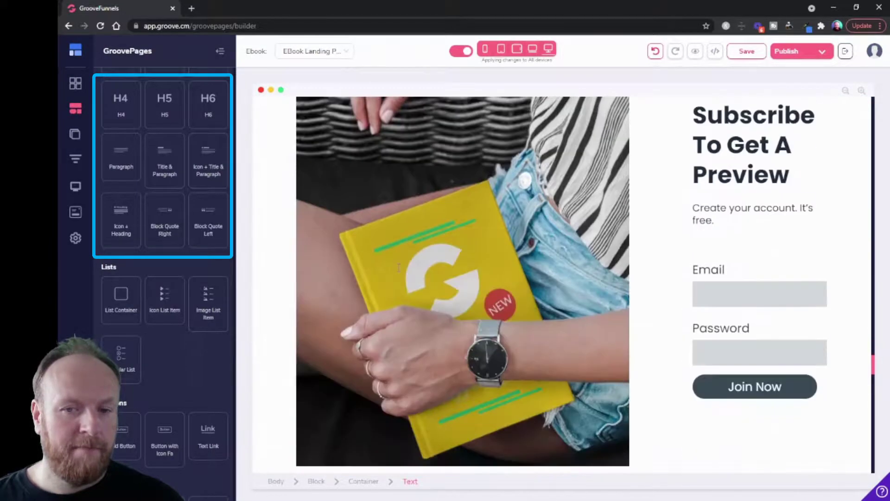
pyautogui.scroll(-12, 399, 268)
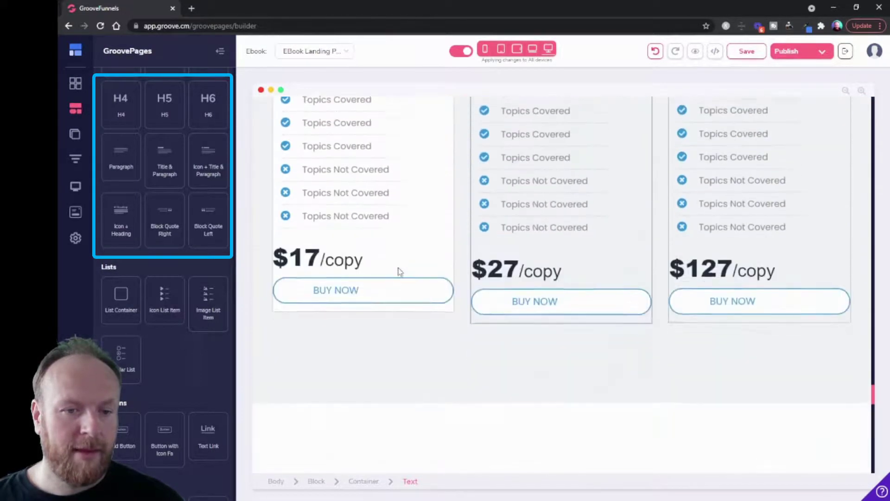
pyautogui.scroll(-4, 400, 272)
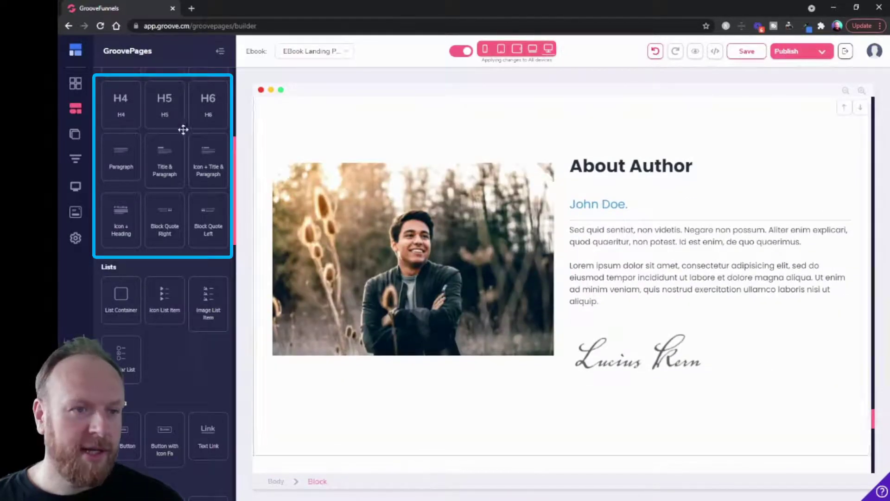
pyautogui.moveTo(202, 158); pyautogui.dragTo(599, 323)
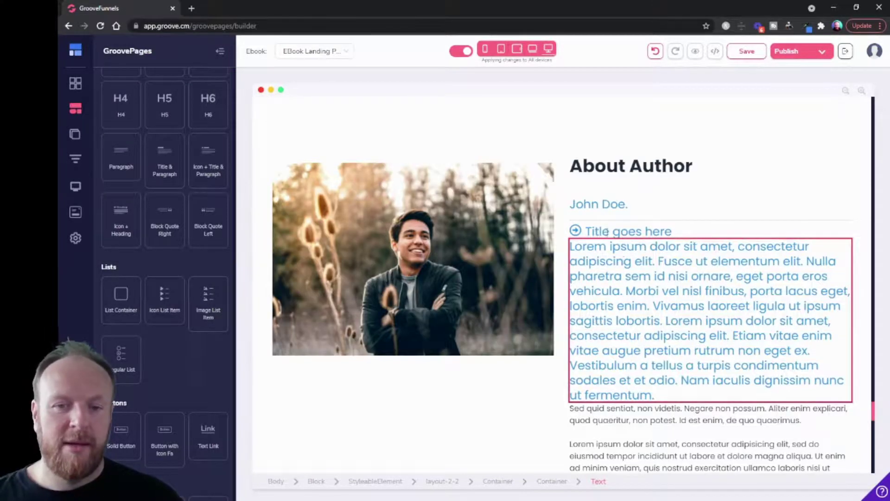
# - Inspect the new element's title text settings and its icon's configuration options
pyautogui.click(615, 237)
pyautogui.click(517, 230)
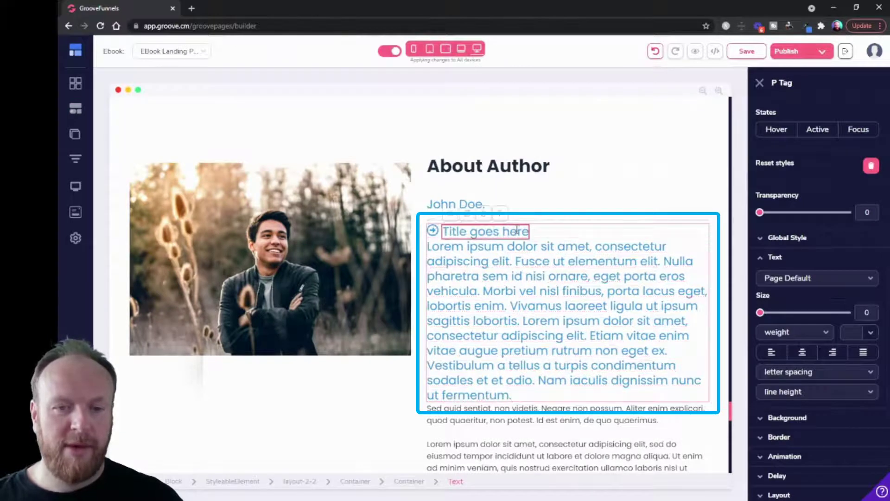
pyautogui.click(432, 230)
pyautogui.click(807, 113)
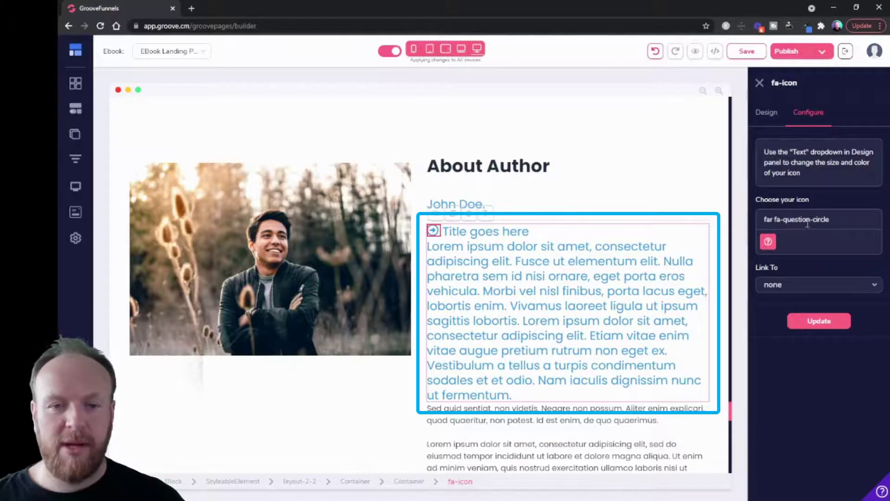
pyautogui.scroll(-1, 548, 308)
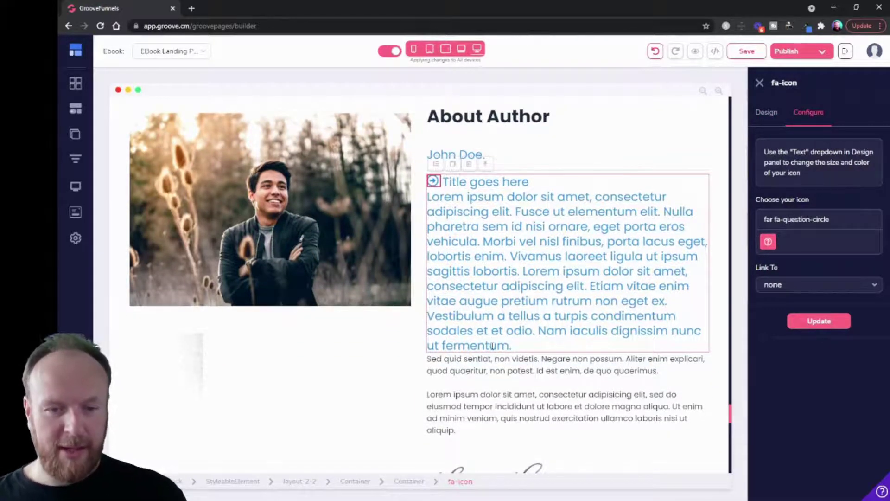
# - Examine the Lists, Buttons and Media elements alongside the lists, buttons and icons in the pricing, contact and footer sections
pyautogui.click(75, 108)
pyautogui.scroll(-10, 153, 231)
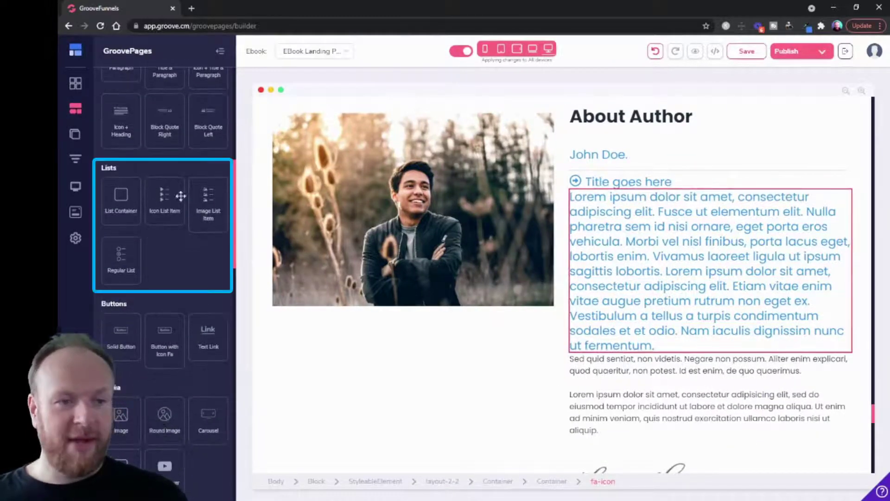
pyautogui.scroll(10, 463, 300)
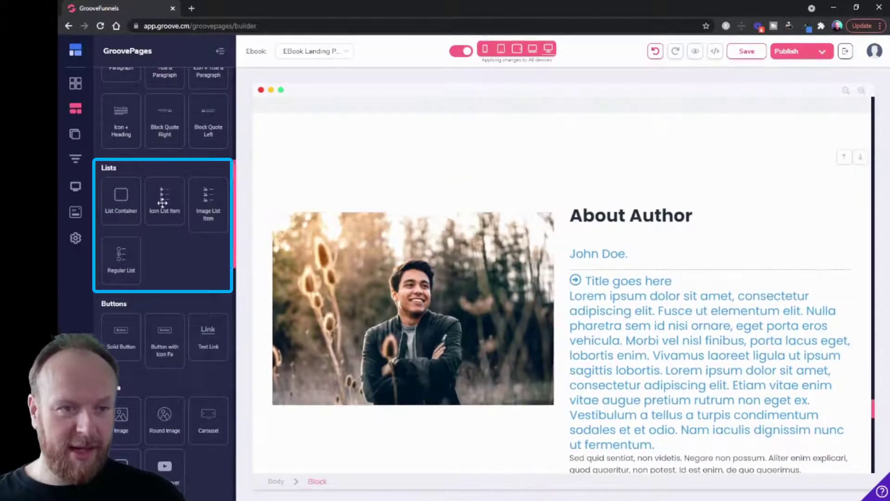
pyautogui.scroll(-2, 467, 321)
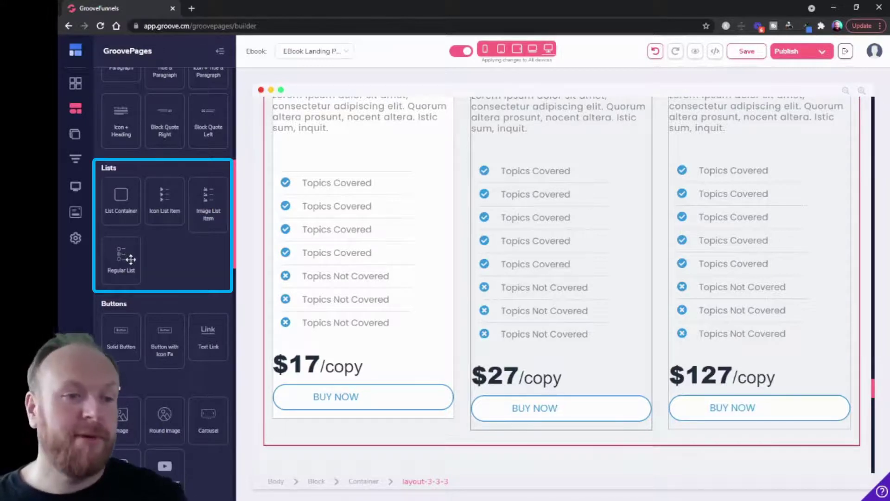
pyautogui.scroll(-1, 183, 246)
pyautogui.scroll(-2, 185, 243)
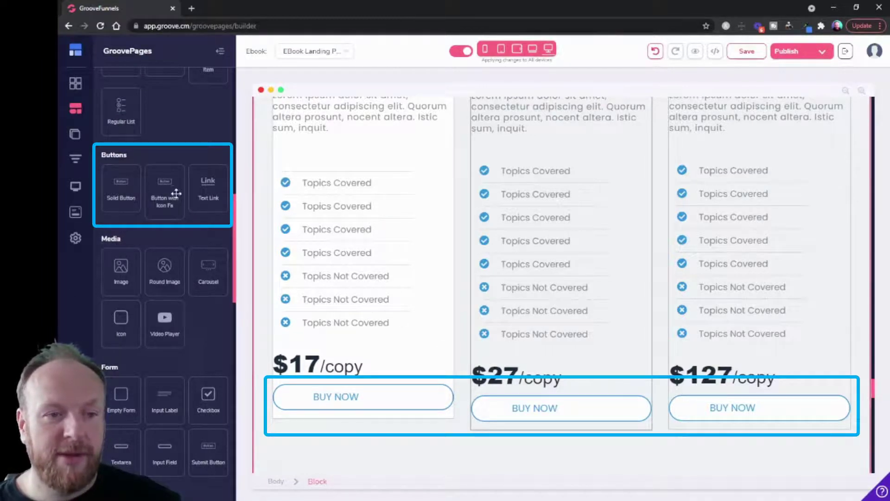
pyautogui.scroll(-2, 479, 308)
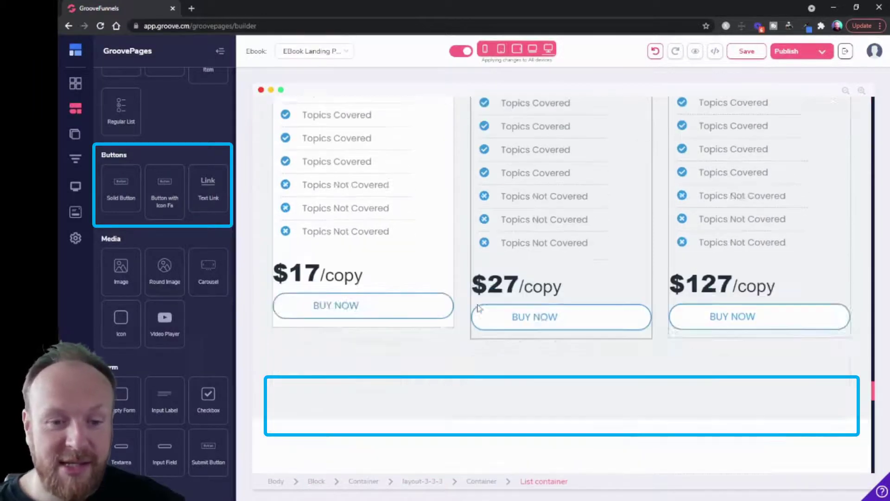
pyautogui.scroll(-15, 478, 308)
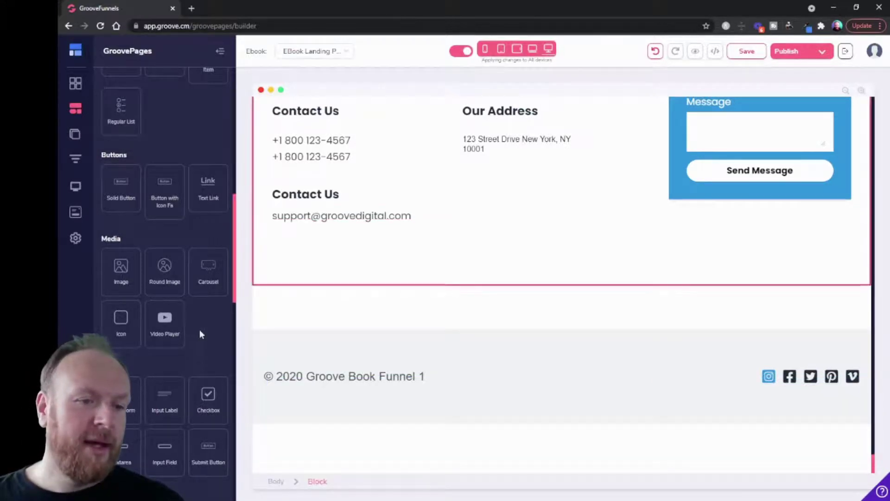
pyautogui.scroll(-1, 188, 288)
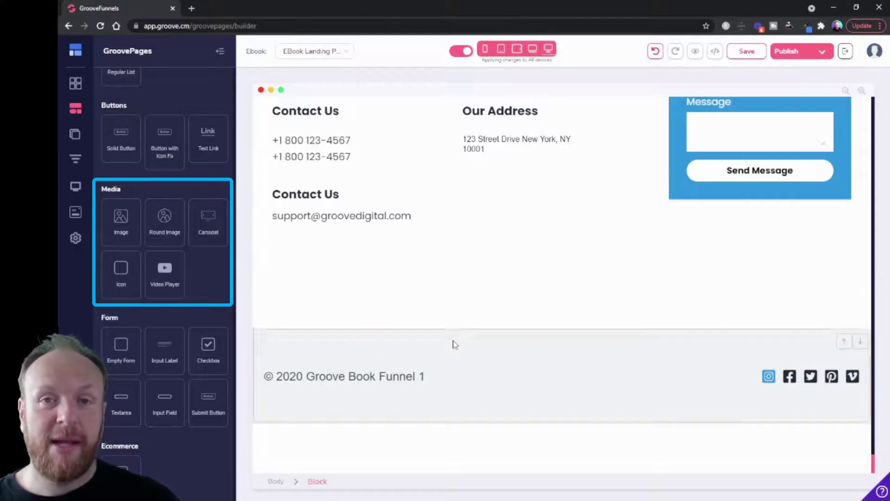
# - Examine the Form elements alongside the contact form's name, email and message fields and its Send Message button
pyautogui.scroll(-2, 212, 338)
pyautogui.scroll(-3, 212, 337)
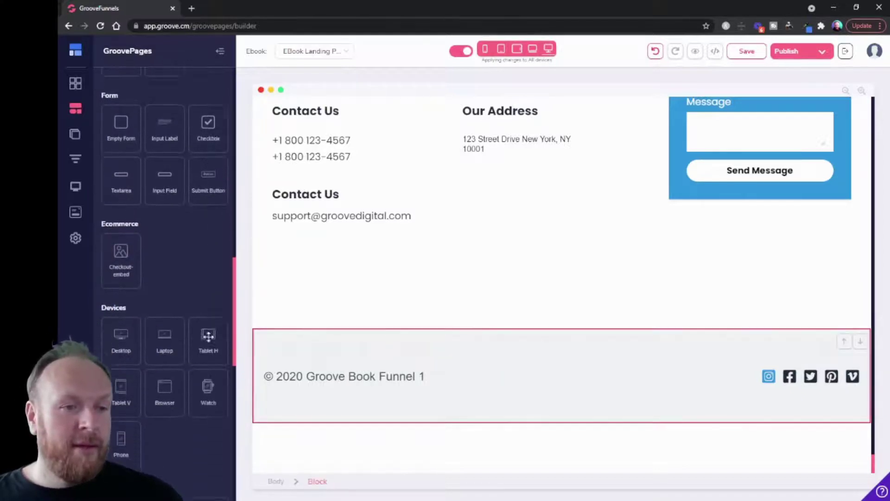
pyautogui.scroll(4, 584, 232)
pyautogui.scroll(1, 584, 233)
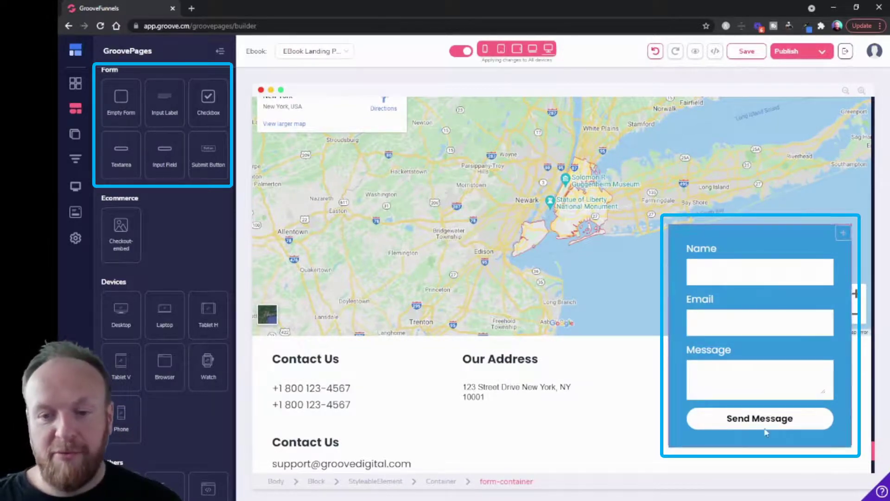
pyautogui.click(765, 377)
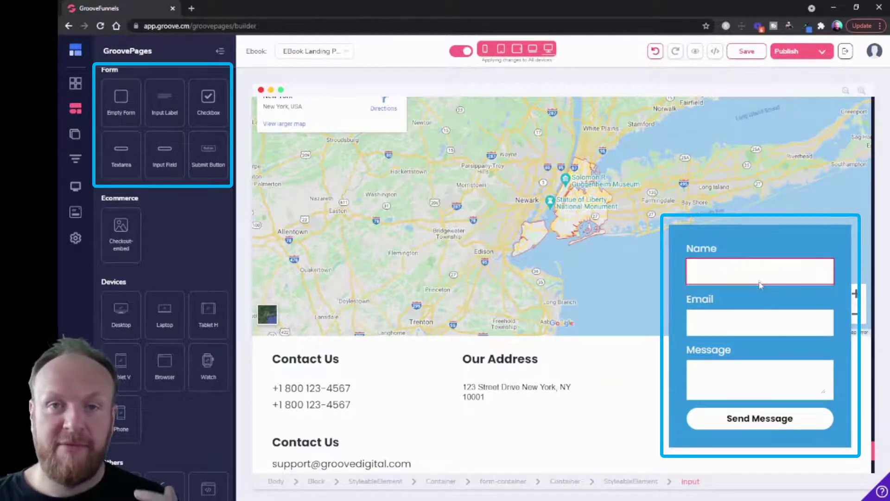
pyautogui.click(767, 429)
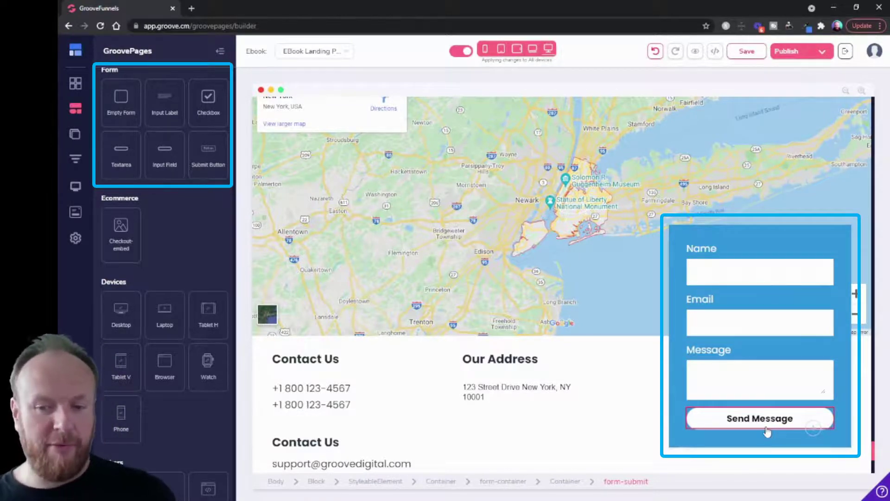
pyautogui.click(766, 442)
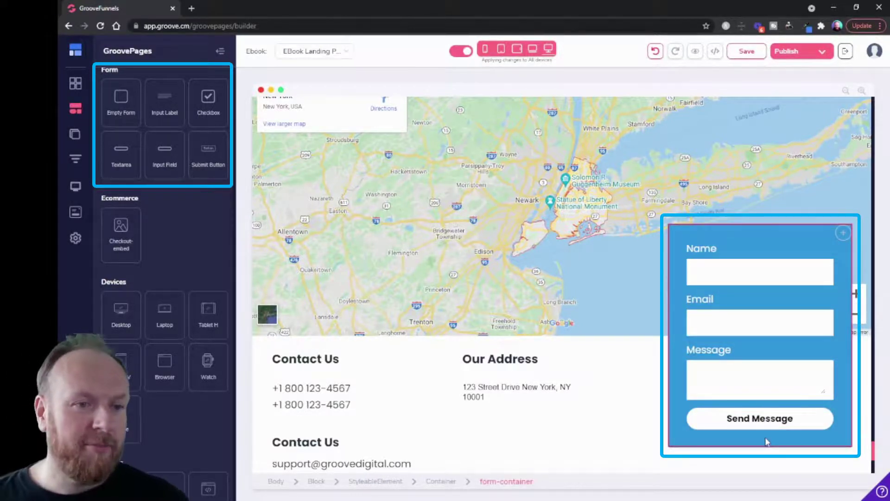
pyautogui.click(440, 297)
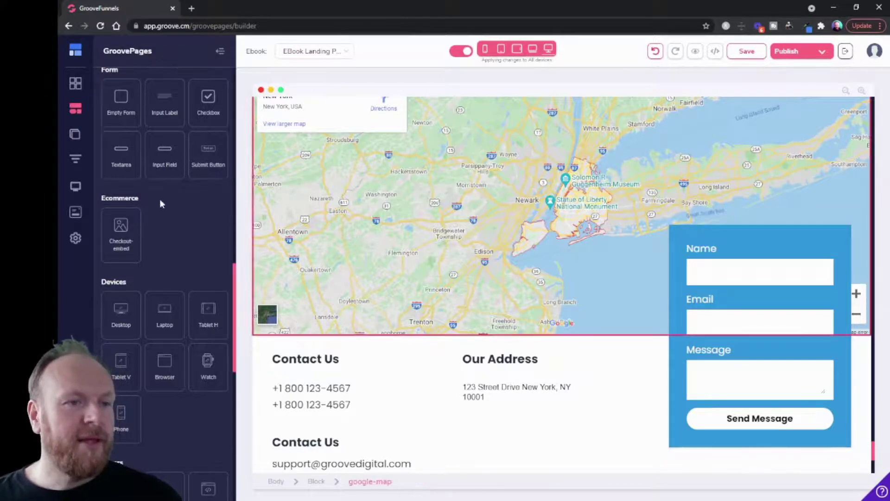
# - Examine the Ecommerce and Devices elements alongside the laptop mockup in the Check Out Our Video Review section
pyautogui.scroll(-1, 174, 215)
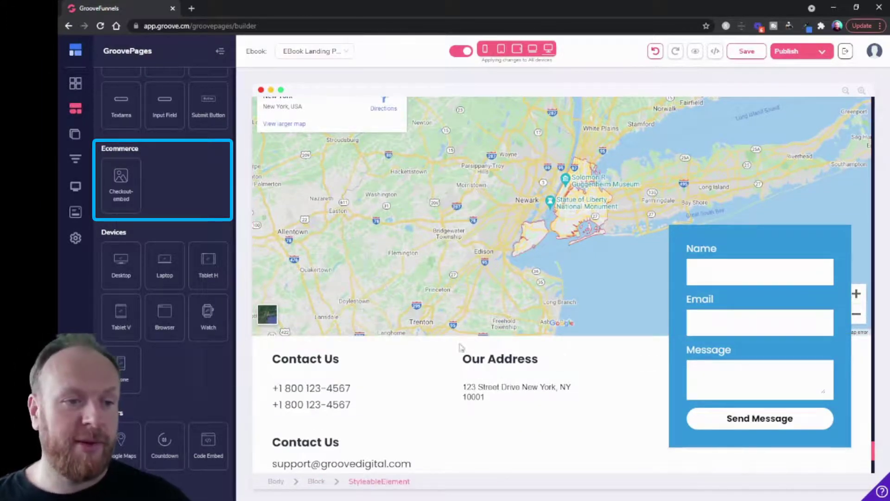
pyautogui.scroll(-1, 495, 393)
pyautogui.scroll(-4, 493, 324)
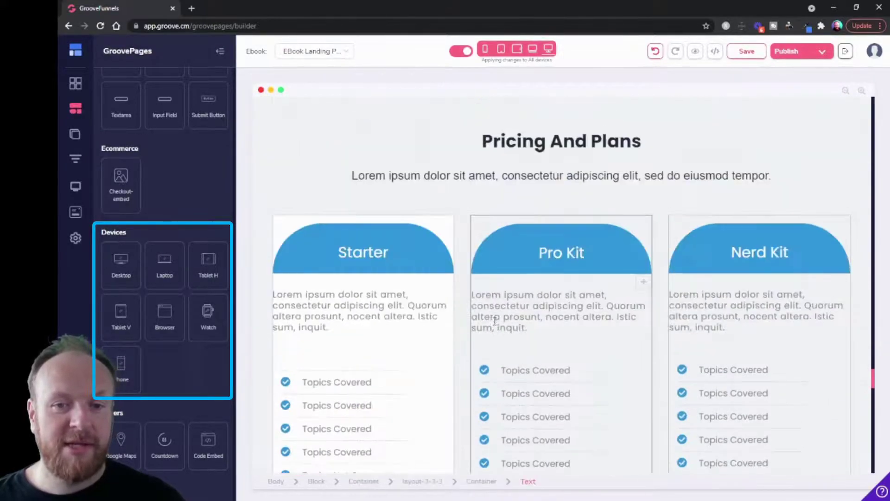
pyautogui.scroll(2, 494, 321)
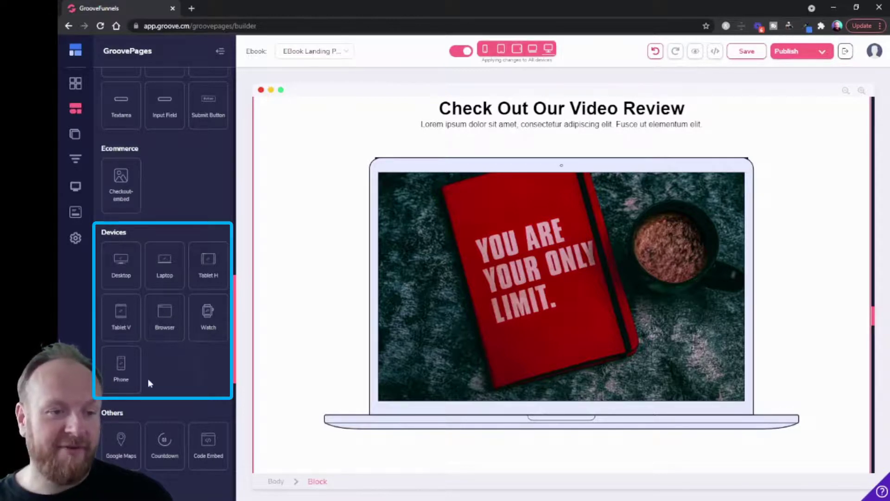
# - Examine the Others elements and inspect the location setting of the Google map above the contact details
pyautogui.scroll(-5, 172, 378)
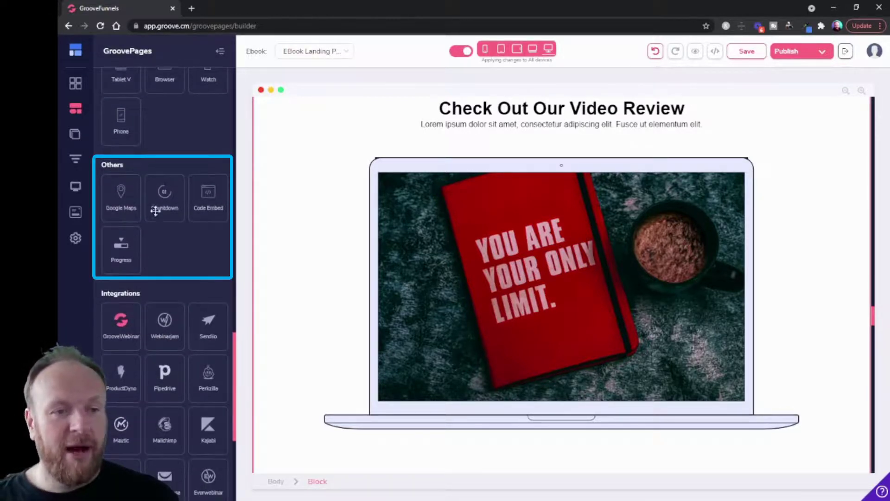
pyautogui.scroll(-10, 509, 330)
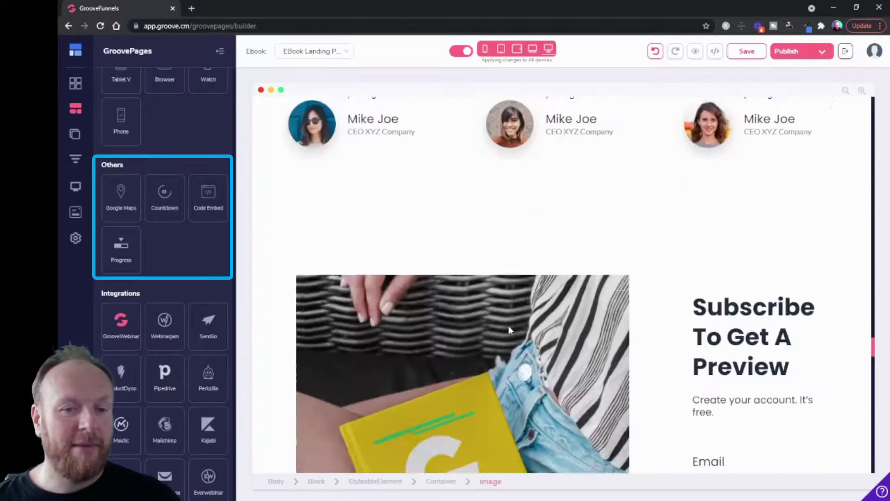
pyautogui.scroll(-15, 509, 331)
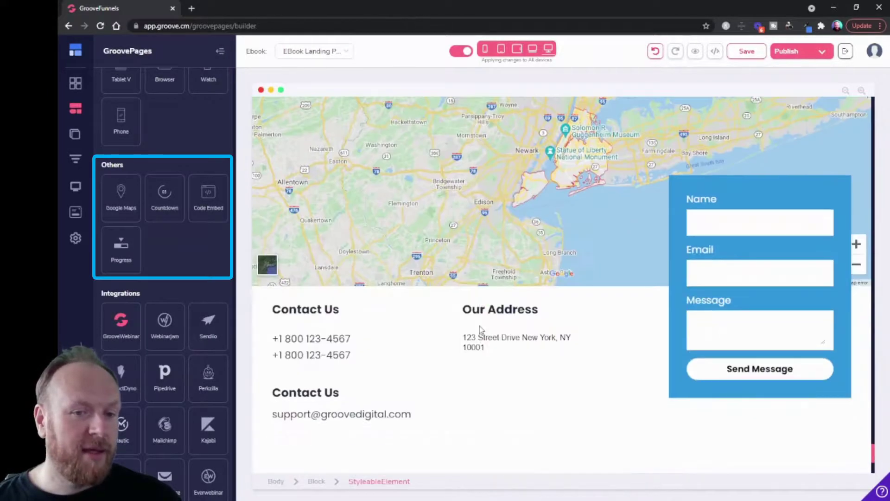
pyautogui.scroll(3, 480, 329)
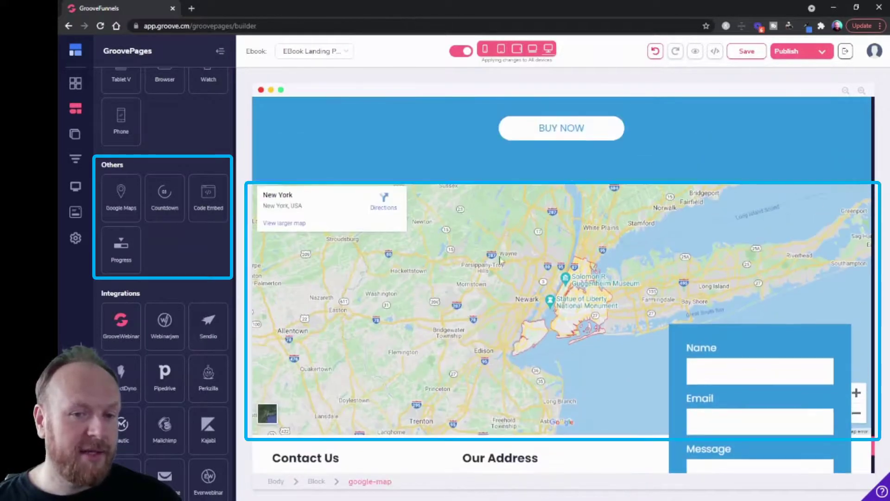
pyautogui.click(463, 194)
pyautogui.click(804, 116)
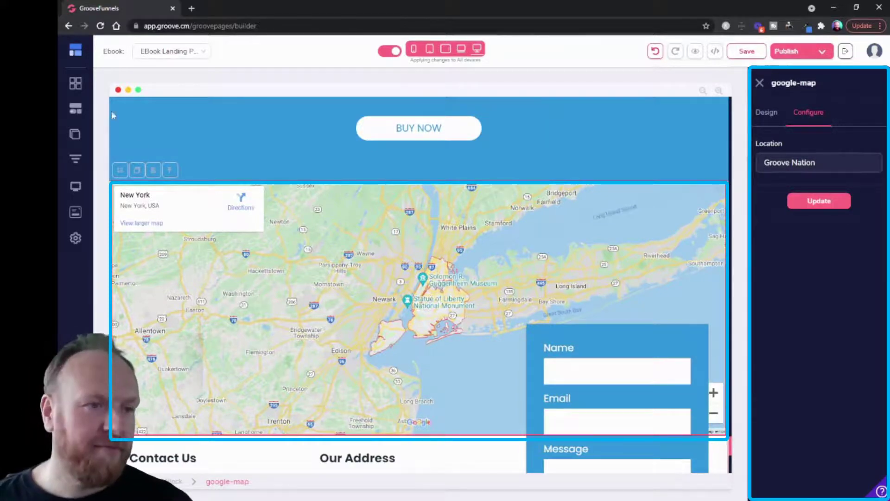
# - Return to the page elements and look through the Others, Integrations, Groove Apps and Navigation Bar groups
pyautogui.click(73, 114)
pyautogui.scroll(-10, 183, 308)
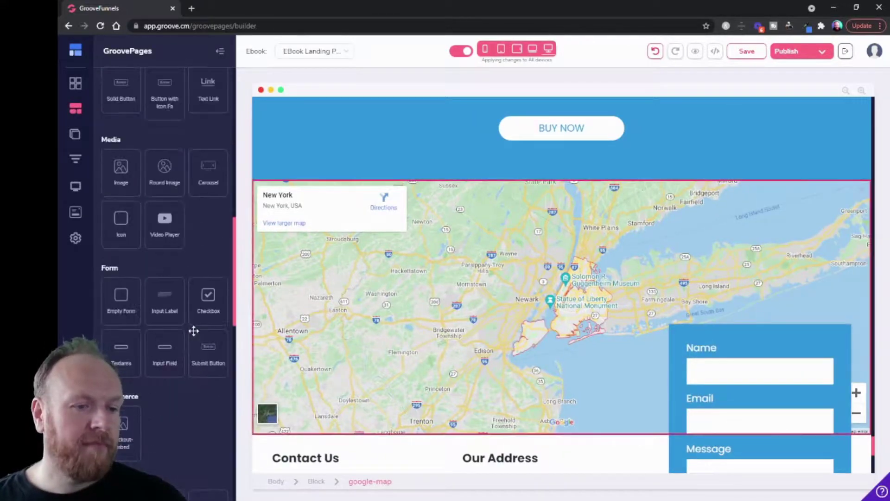
pyautogui.scroll(-6, 193, 331)
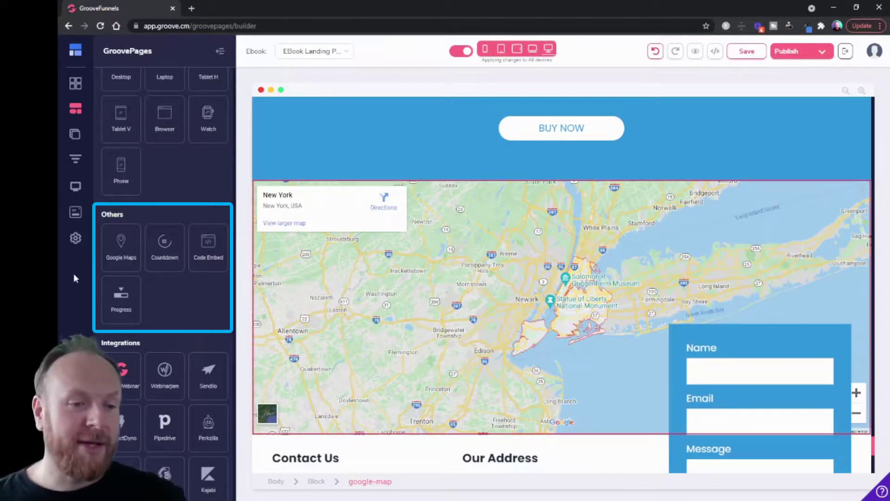
pyautogui.scroll(-4, 192, 315)
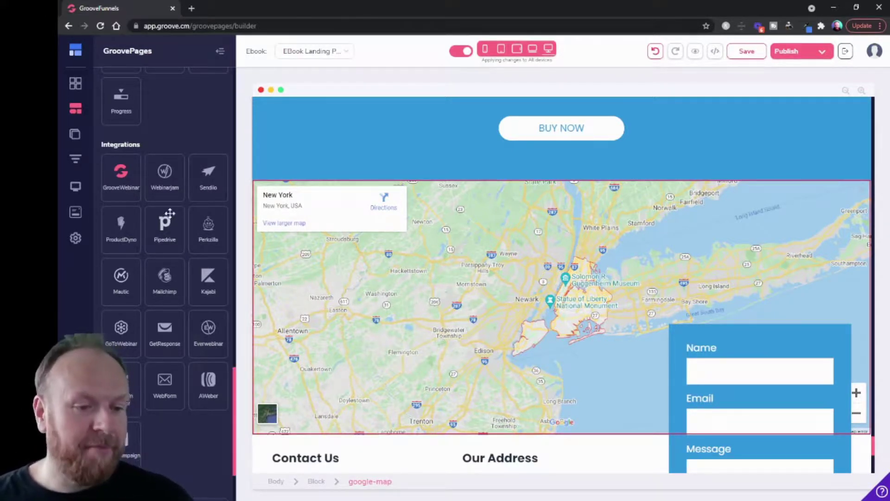
pyautogui.scroll(-5, 160, 231)
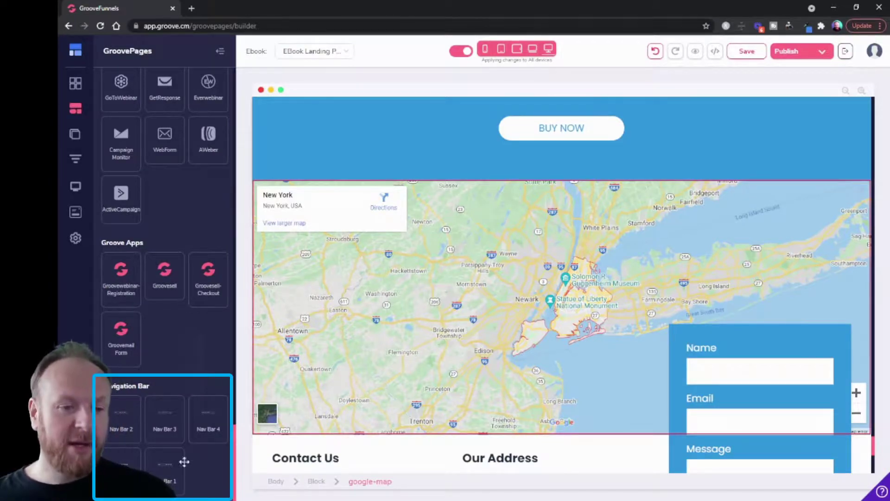
# - Add a ready-made navigation bar with logo, page link and button beneath the Groove Book Funnel title
pyautogui.scroll(-15, 526, 357)
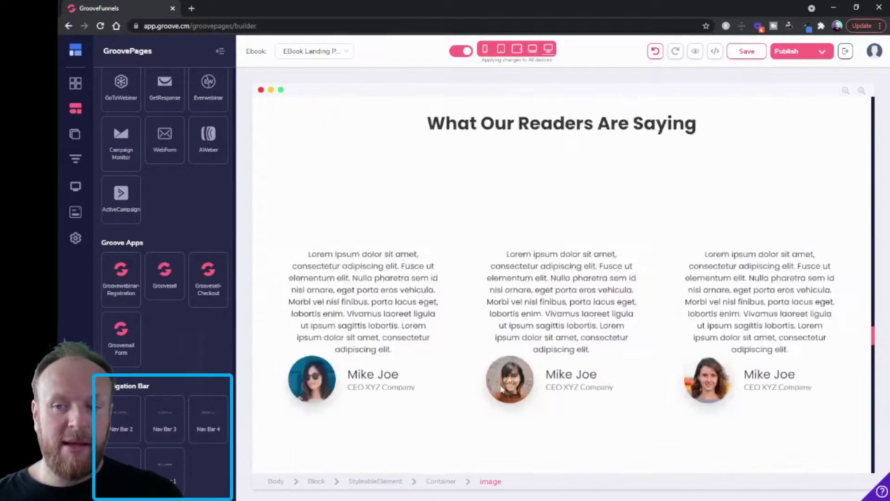
pyautogui.scroll(15, 501, 388)
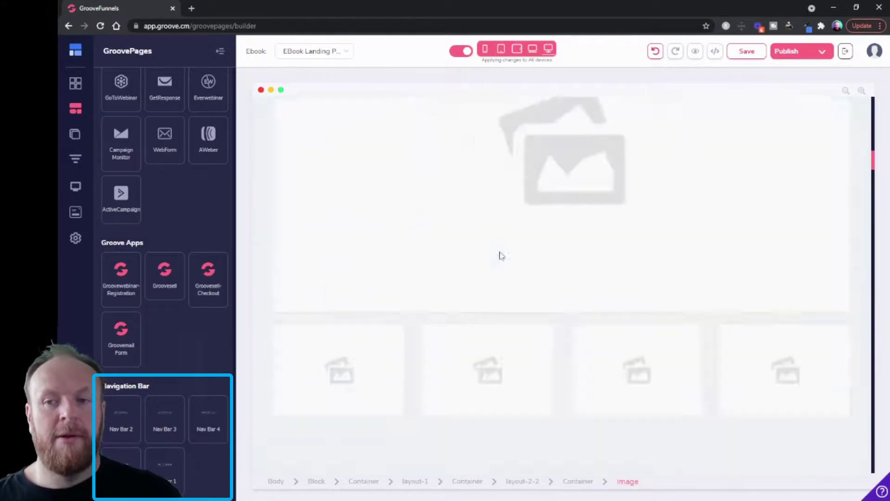
pyautogui.scroll(10, 500, 255)
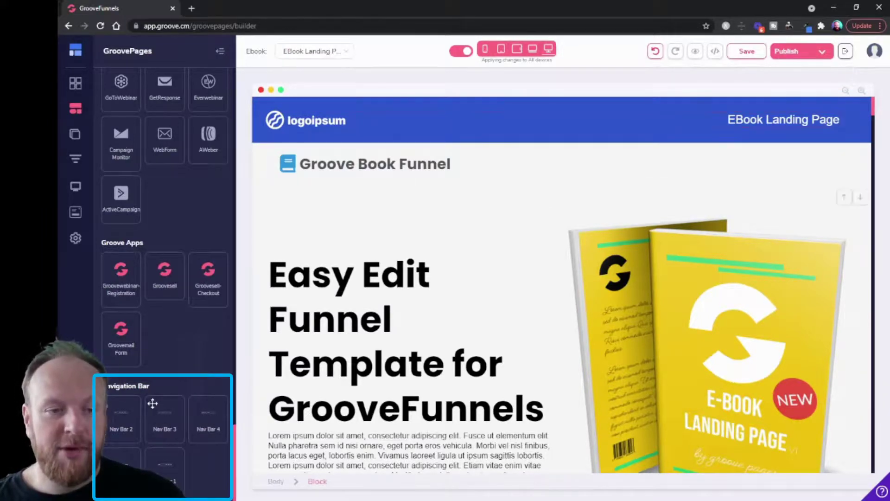
pyautogui.moveTo(121, 413); pyautogui.dragTo(468, 153)
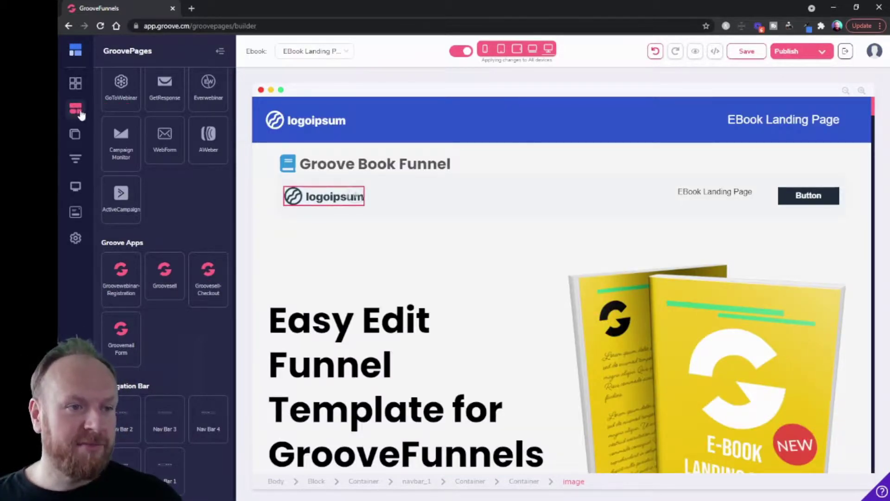
# - Duplicate the EBook Landing Page in the site's primary navigation
pyautogui.click(75, 134)
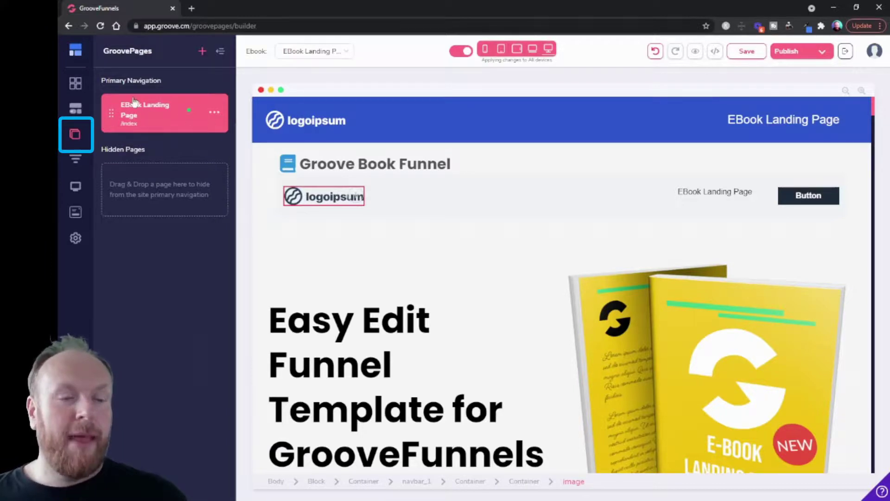
pyautogui.click(216, 111)
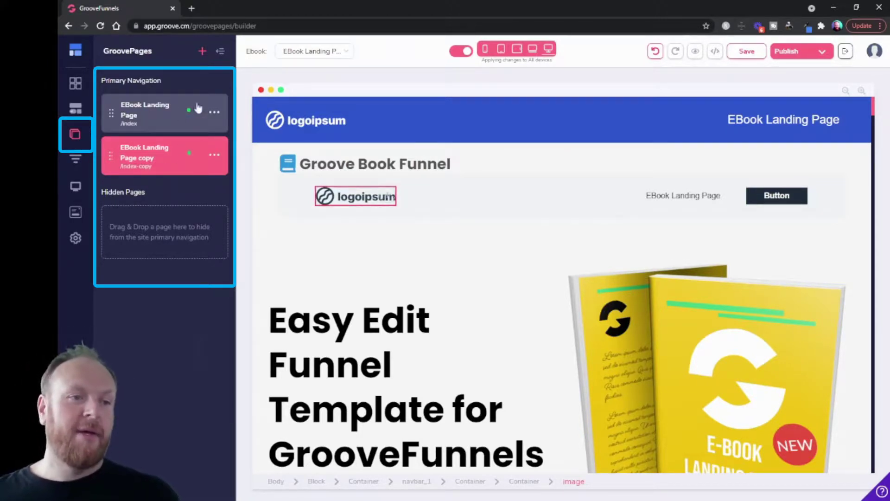
# - View where the site's funnels and popups are created
pyautogui.click(76, 159)
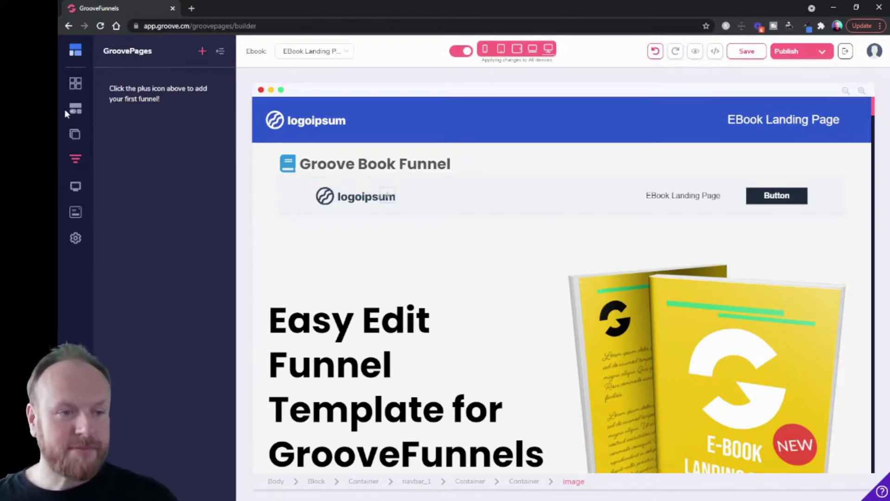
pyautogui.click(75, 213)
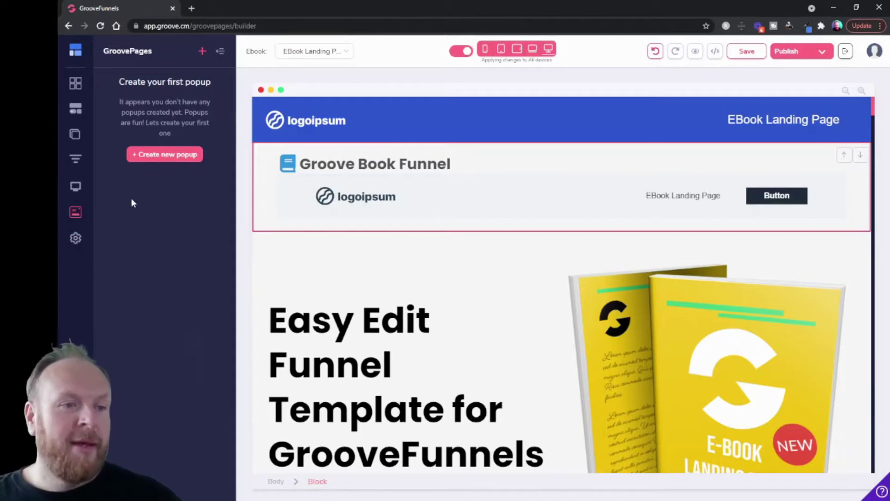
# - Inspect the site settings, including the favicon, font choices, custom CSS, code includes and social share options, then leave them unchanged
pyautogui.click(76, 239)
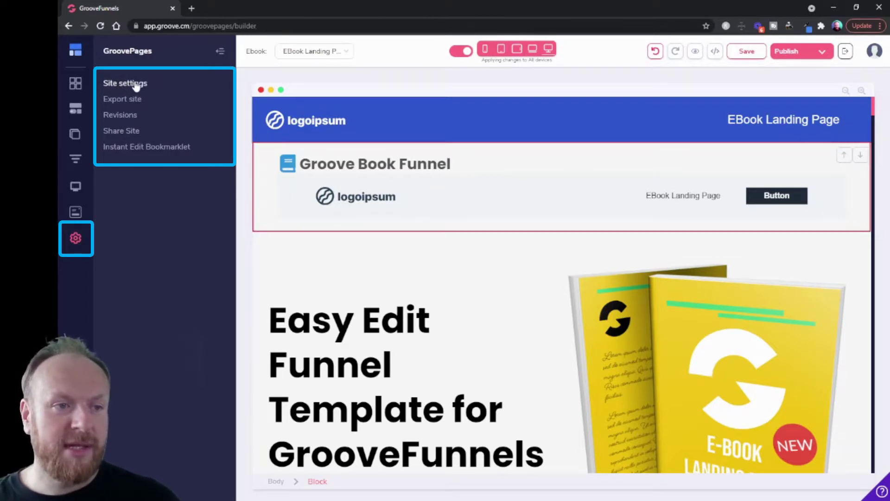
pyautogui.click(133, 86)
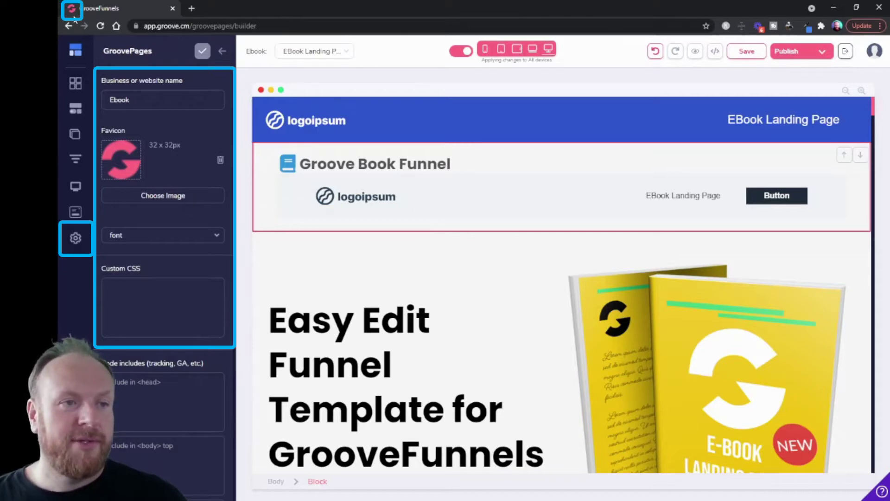
pyautogui.scroll(-2, 204, 282)
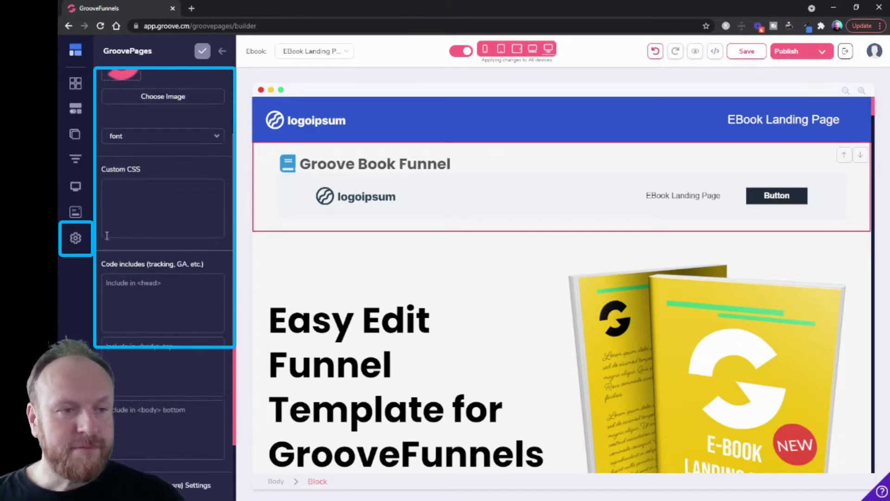
pyautogui.click(218, 137)
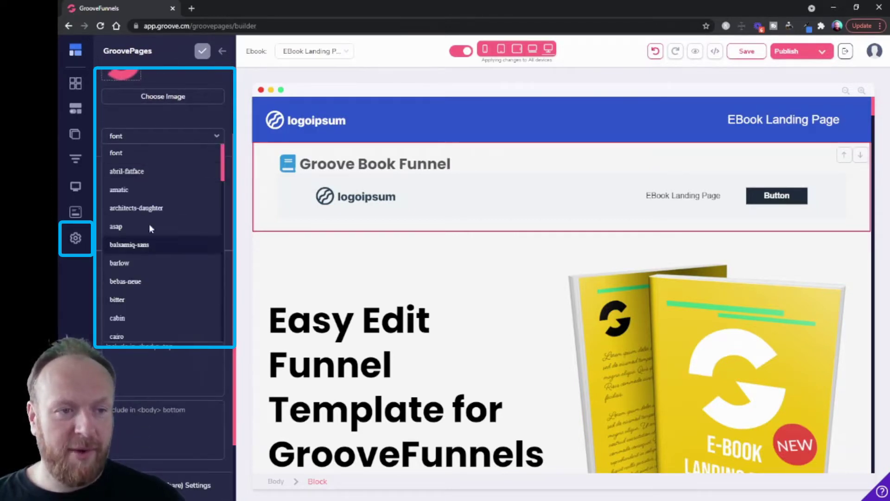
pyautogui.click(151, 115)
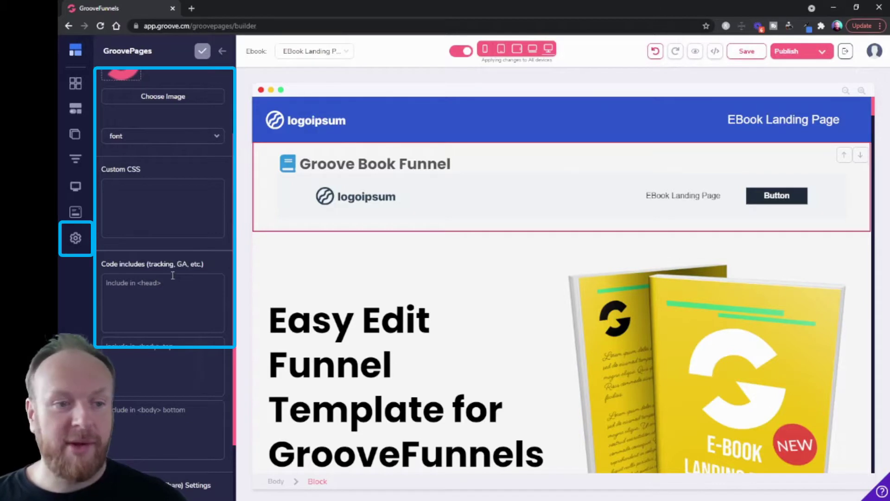
pyautogui.scroll(-3, 172, 275)
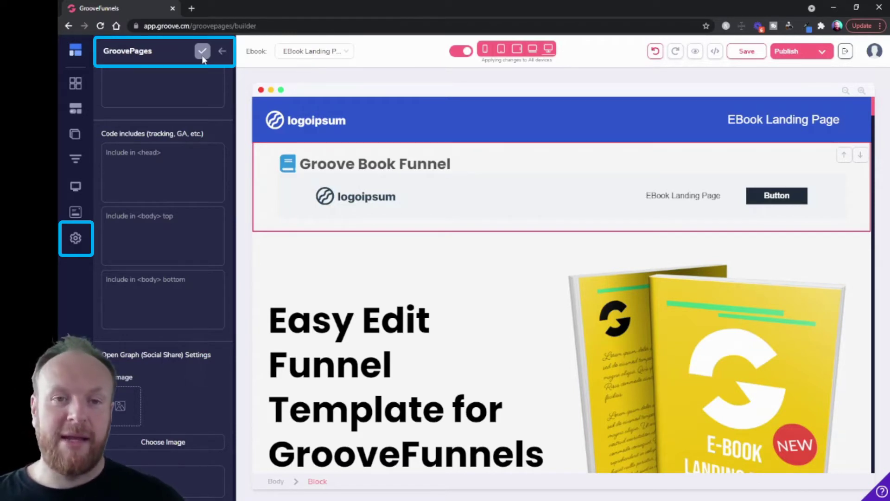
pyautogui.click(222, 53)
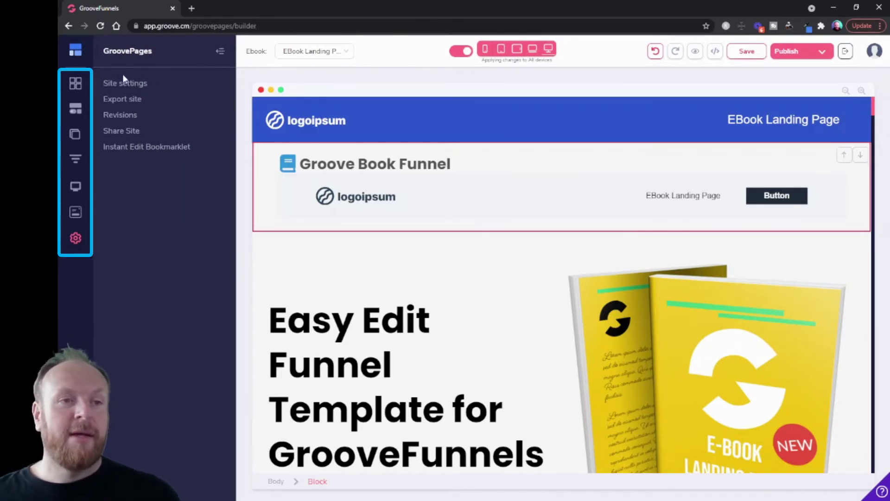
# - Revisit the blocks and page elements libraries and collapse the side panel to widen the page canvas
pyautogui.click(220, 51)
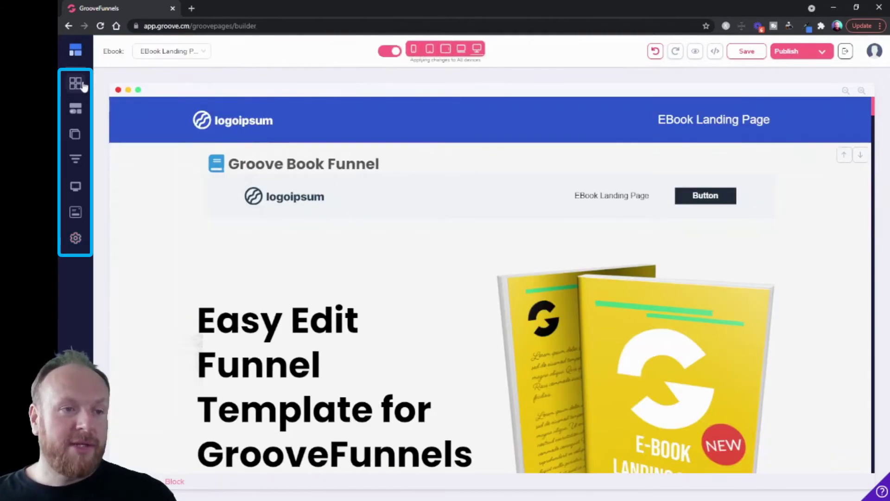
pyautogui.click(79, 85)
pyautogui.click(75, 112)
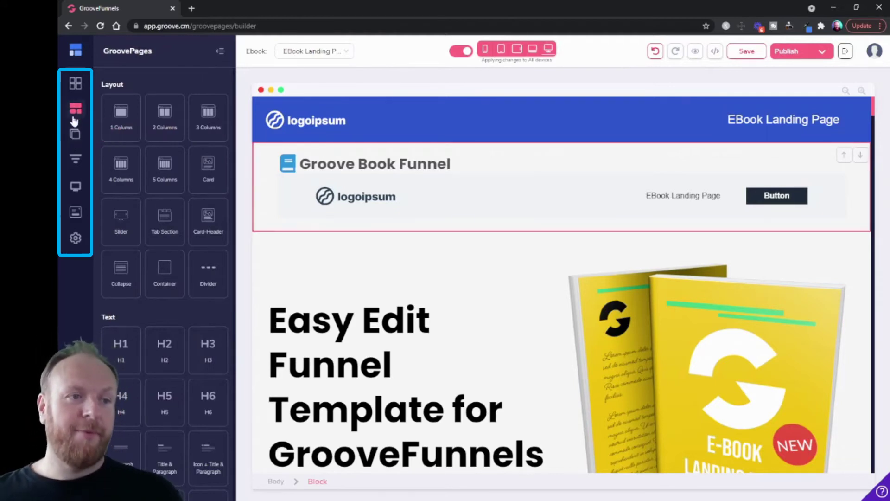
pyautogui.click(220, 51)
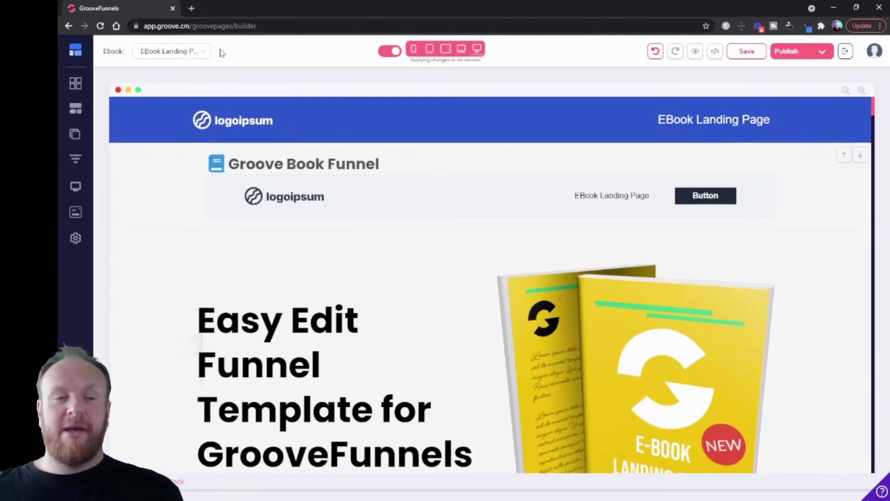